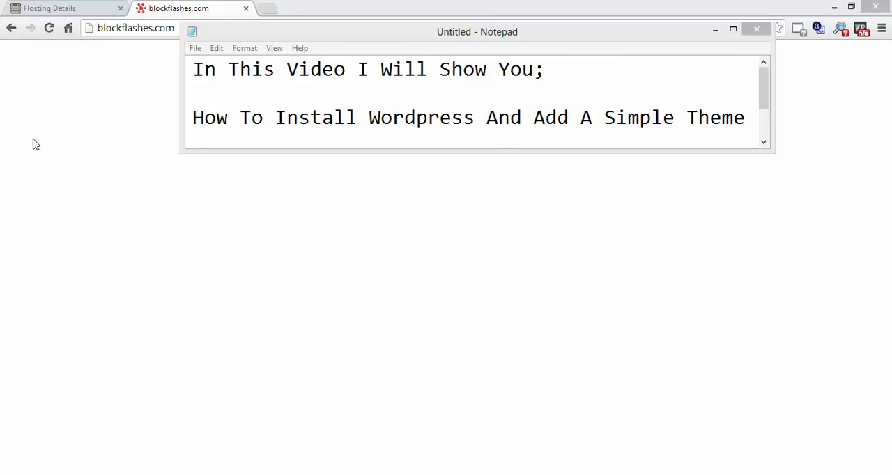
Check the blank blockflashes.com page and the domain's blockflashes folder on the server in FileZilla
{"action": "left_click", "coordinate": [176, 28]}
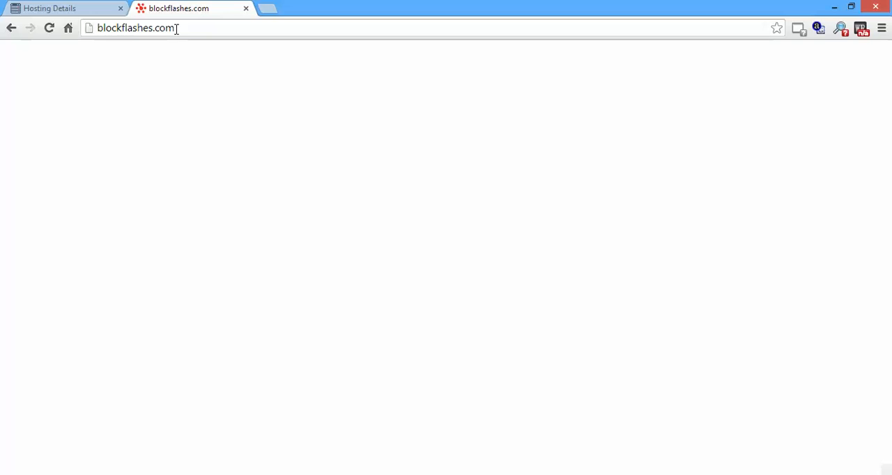
{"action": "left_click_drag", "start_coordinate": [182, 28], "coordinate": [108, 31]}
{"action": "left_click", "coordinate": [108, 28]}
{"action": "left_click", "coordinate": [182, 28]}
{"action": "key", "text": "alt+Tab"}
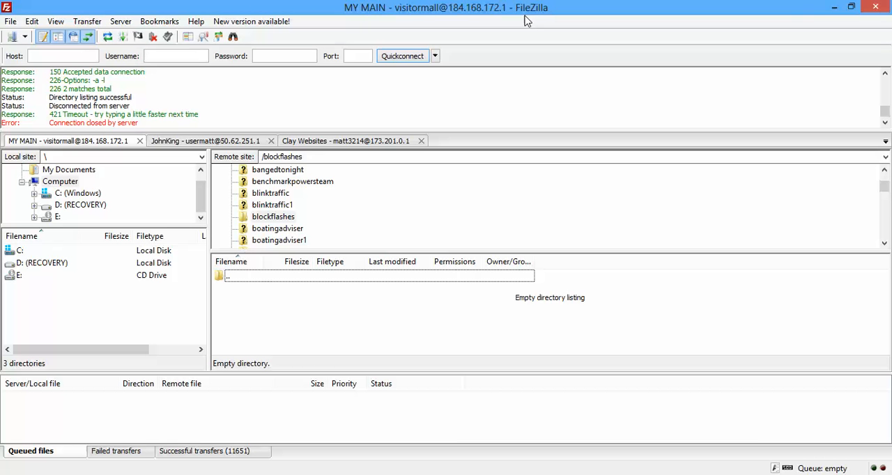
{"action": "left_click", "coordinate": [834, 11]}
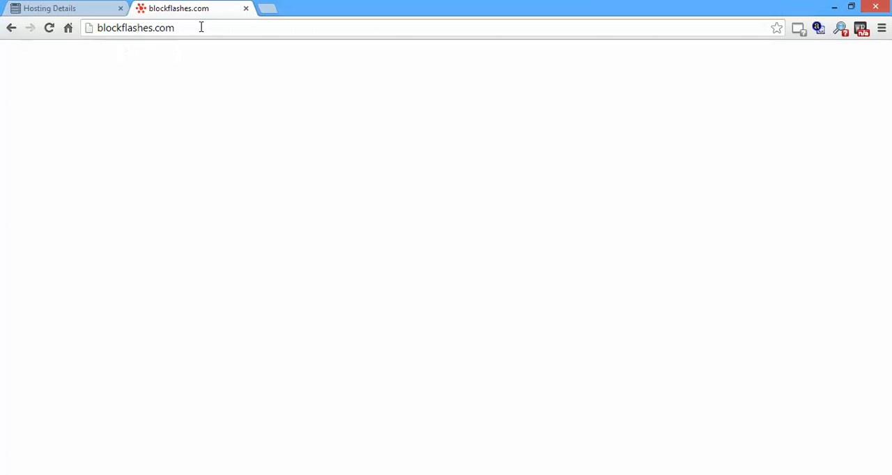
{"action": "left_click", "coordinate": [270, 12]}
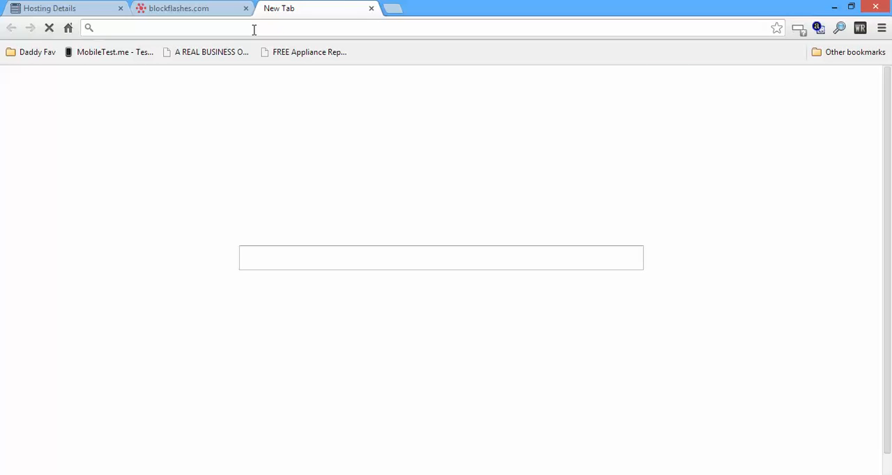
{"action": "type", "text": "https://wordpress.org/download/"}
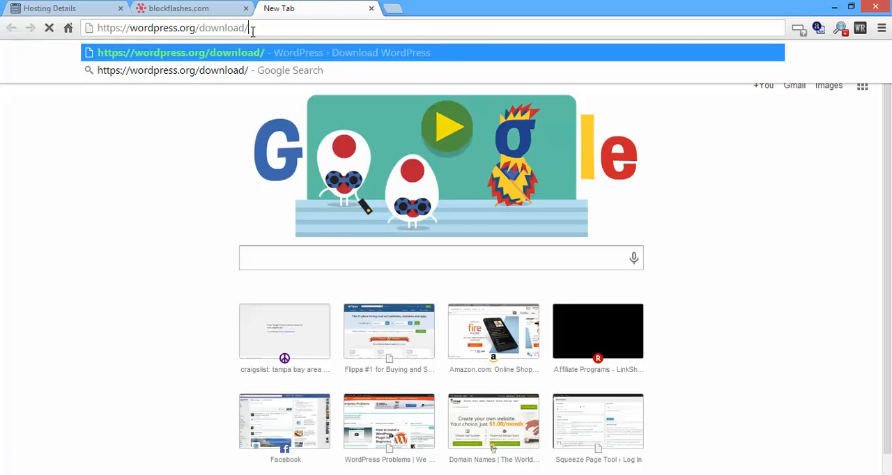
{"action": "key", "text": "Return"}
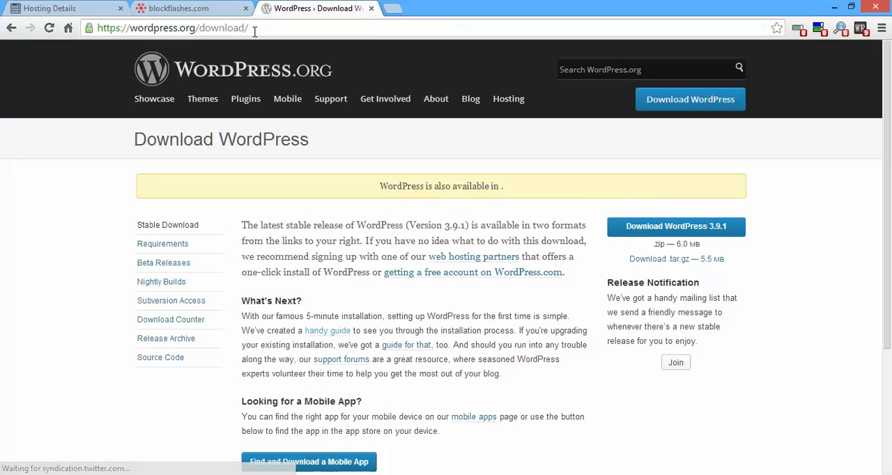
Download the WordPress 3.9.1 zip package from the WordPress download page
{"action": "scroll", "coordinate": [69, 166], "scroll_direction": "down", "scroll_amount": 1}
{"action": "scroll", "coordinate": [68, 167], "scroll_direction": "up", "scroll_amount": 1}
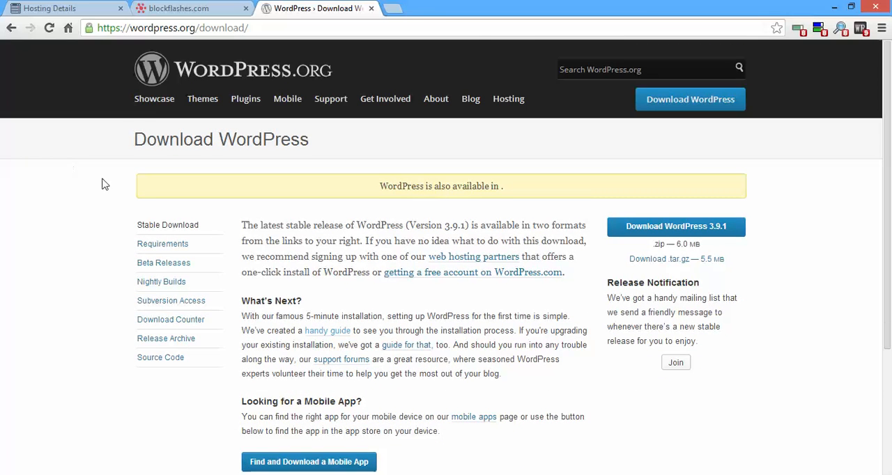
{"action": "left_click_drag", "start_coordinate": [524, 189], "coordinate": [379, 186]}
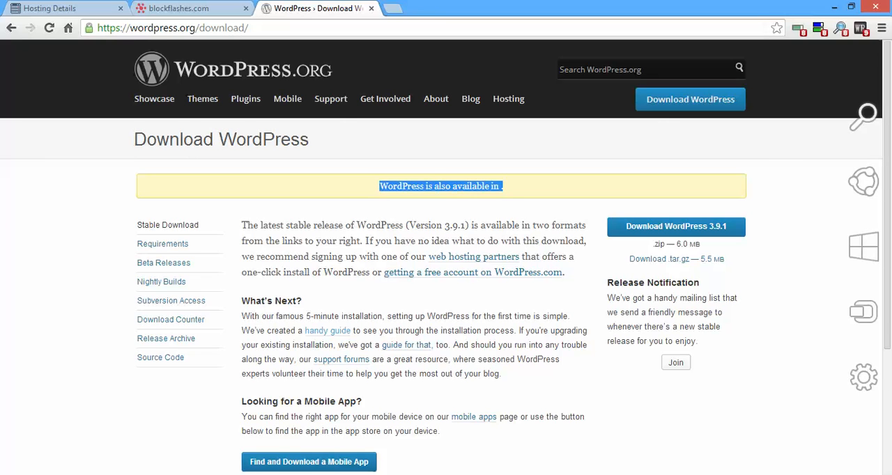
{"action": "left_click", "coordinate": [660, 232]}
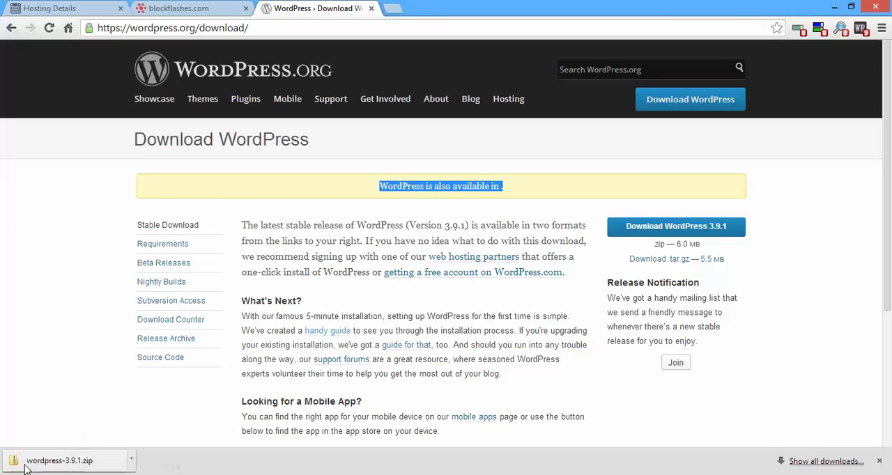
Switch to the hosting account page, open its database manager and start adding a new MySQL database
{"action": "left_click", "coordinate": [70, 6]}
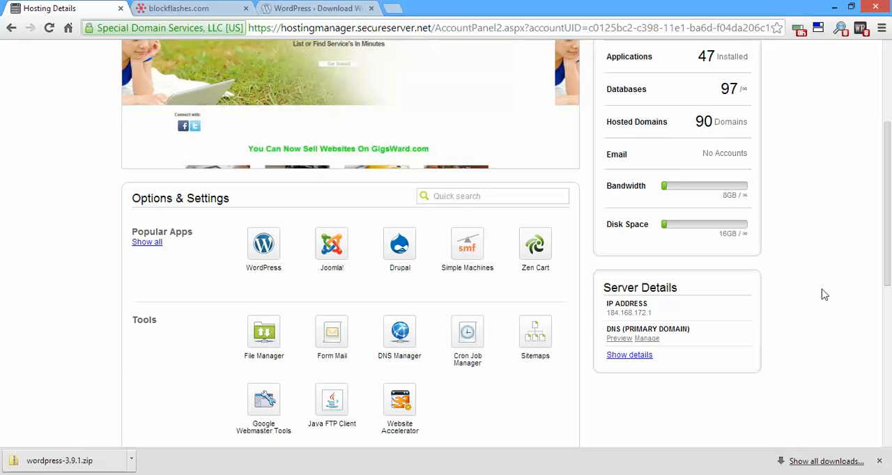
{"action": "scroll", "coordinate": [825, 291], "scroll_direction": "up", "scroll_amount": 3}
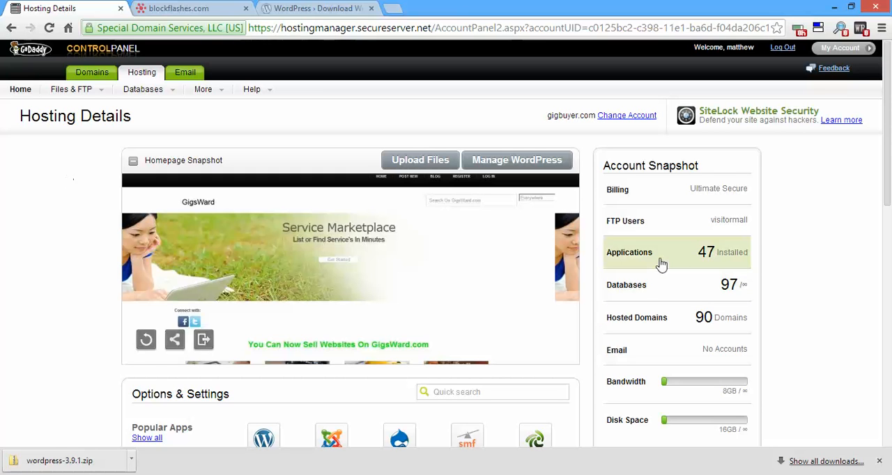
{"action": "left_click", "coordinate": [625, 293]}
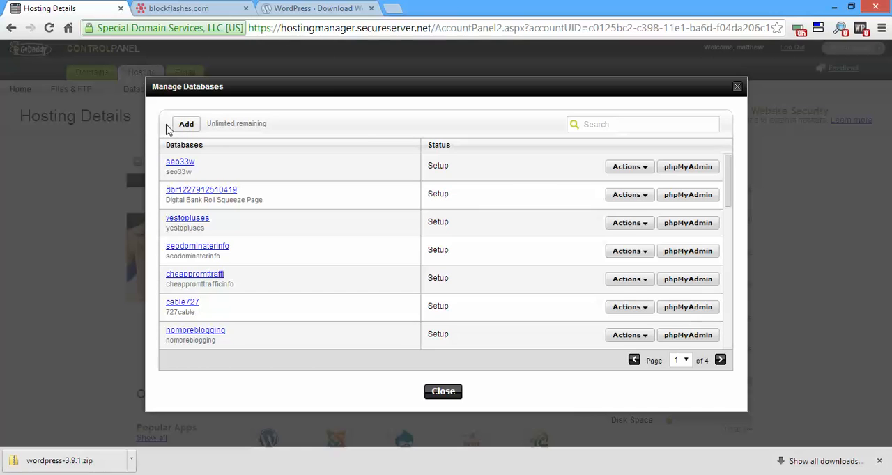
{"action": "left_click", "coordinate": [186, 124]}
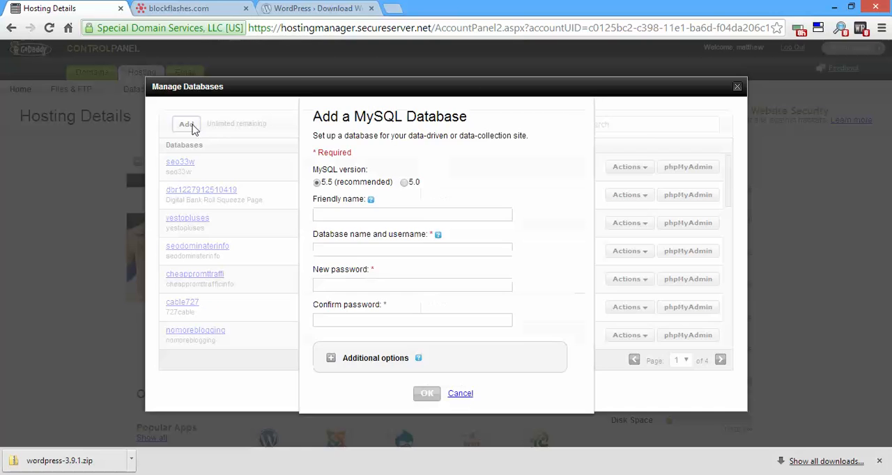
Enter blockflashes1 as both the friendly name and the database name and username of the new MySQL database
{"action": "left_click", "coordinate": [346, 214]}
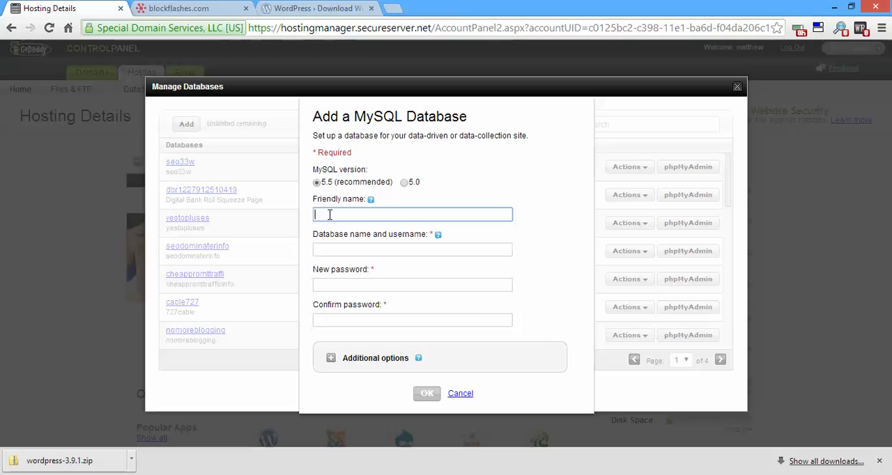
{"action": "type", "text": "bloc"}
{"action": "key", "text": "BackSpace"}
{"action": "type", "text": "lashe"}
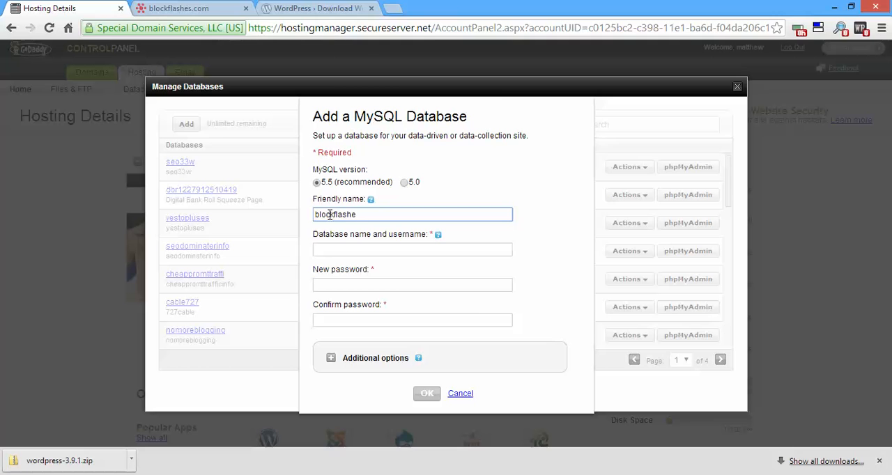
{"action": "type", "text": "s1"}
{"action": "key", "text": "Tab"}
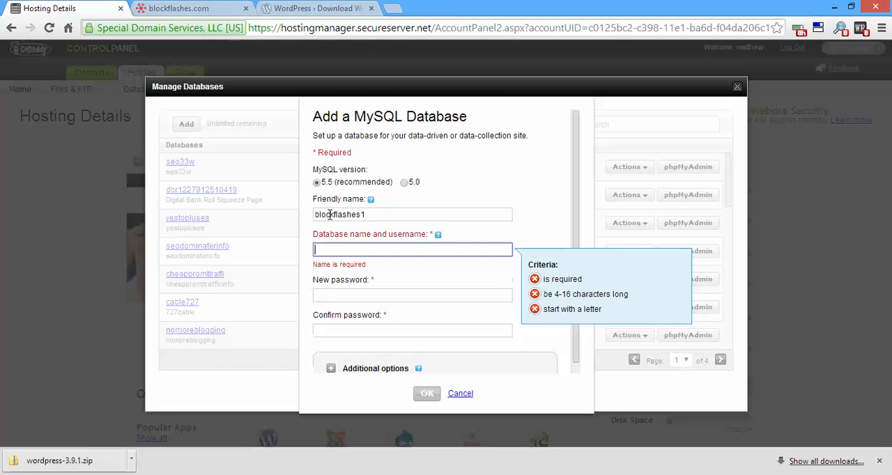
{"action": "type", "text": "blockflashes1"}
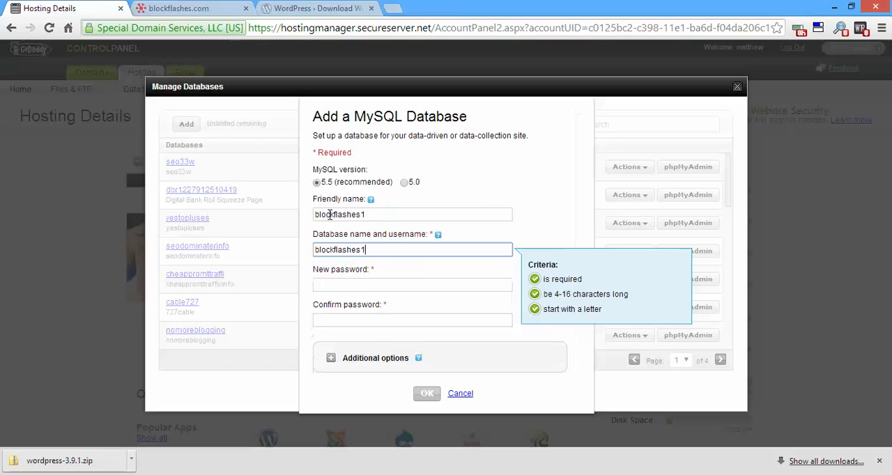
Enter and confirm the new database password, and create the MySQL database
{"action": "left_click", "coordinate": [335, 286]}
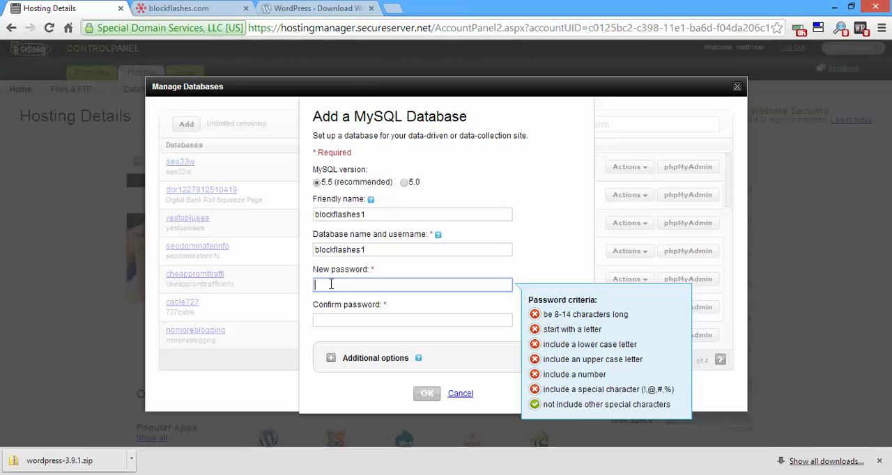
{"action": "type", "text": "••••••••1!"}
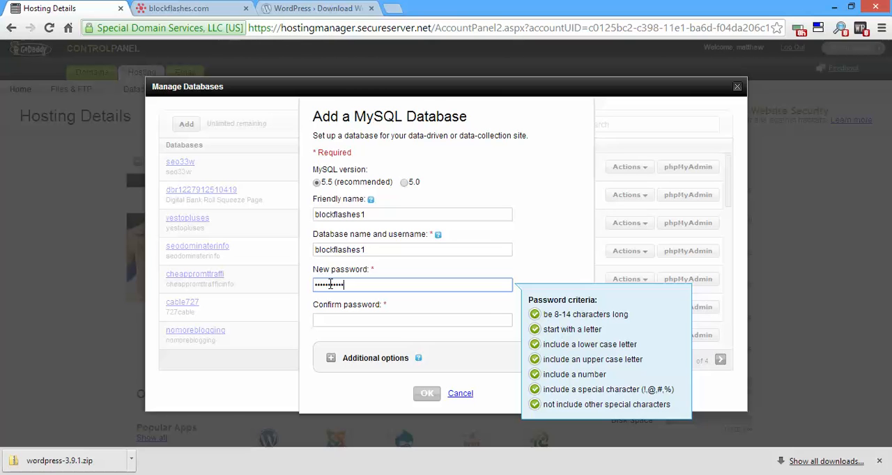
{"action": "key", "text": "Tab"}
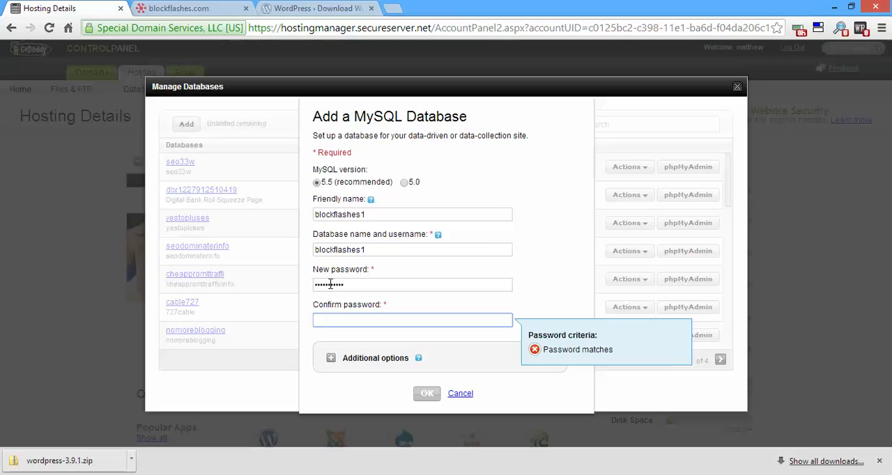
{"action": "type", "text": "••••••••••"}
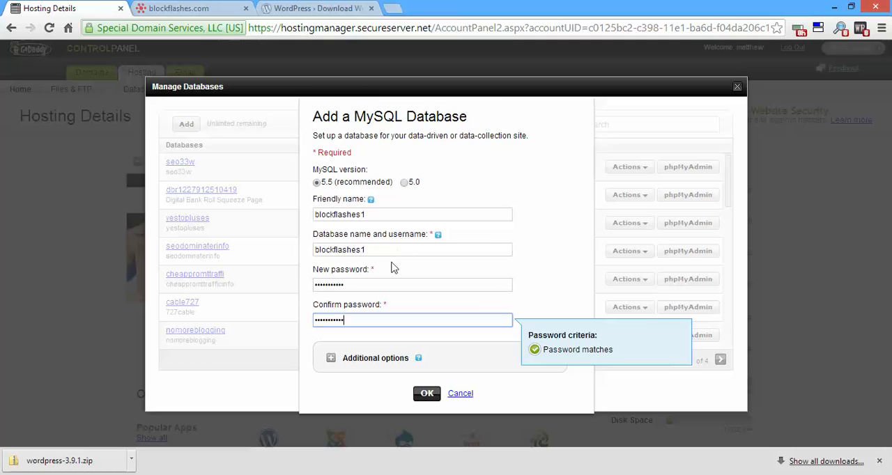
{"action": "left_click", "coordinate": [421, 395]}
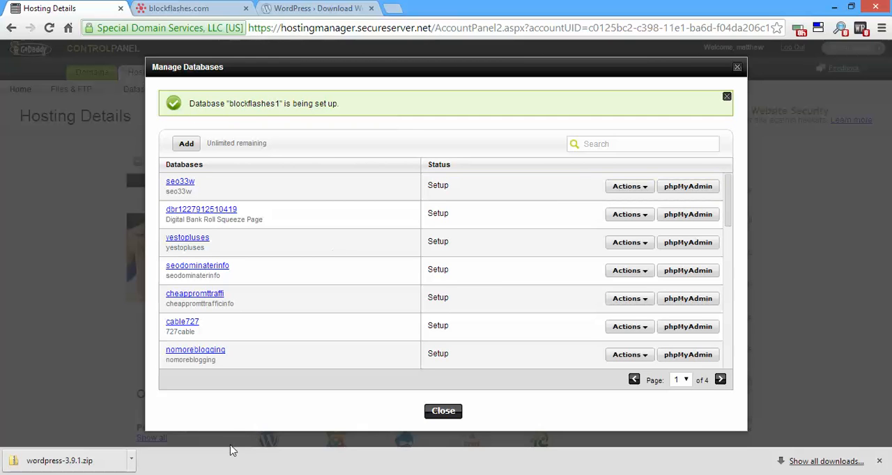
Open the downloaded wordpress-3.9.1.zip archive and the wordpress folder inside it
{"action": "left_click", "coordinate": [64, 463]}
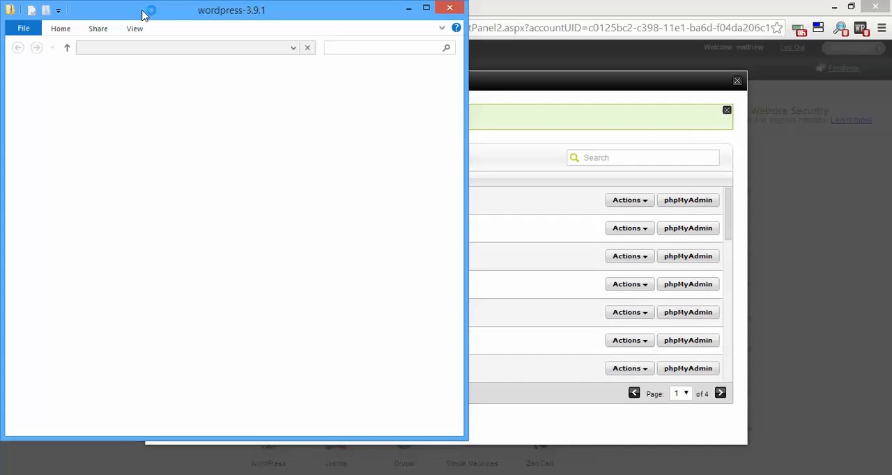
{"action": "left_click_drag", "start_coordinate": [142, 10], "coordinate": [511, 77]}
{"action": "left_click", "coordinate": [520, 154]}
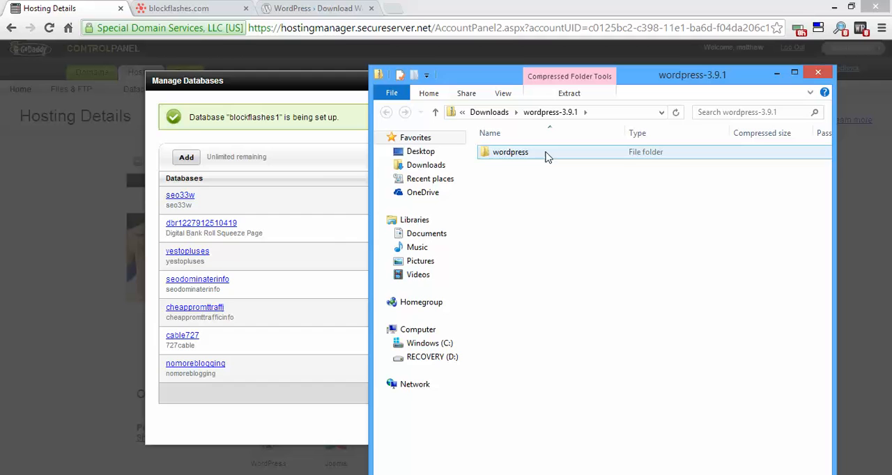
{"action": "double_click", "coordinate": [512, 153]}
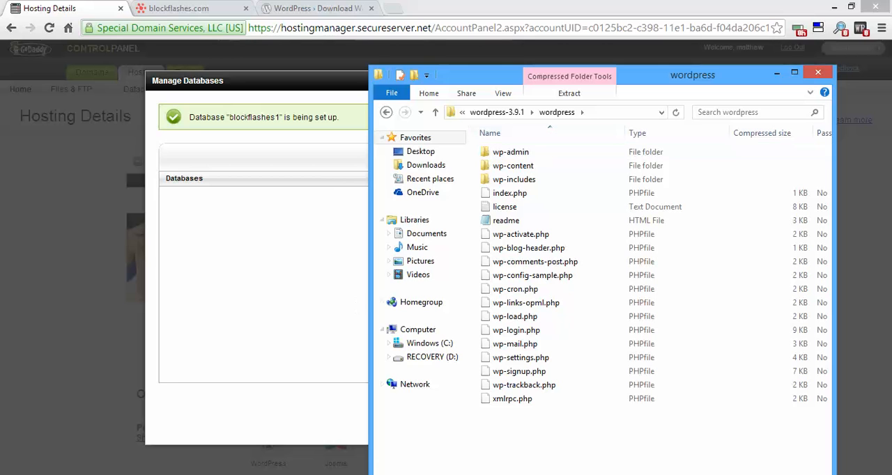
Switch to FileZilla, focus the remote blockflashes folder, and arrange its window side by side with the wordpress folder window
{"action": "mouse_move", "coordinate": [232, 474]}
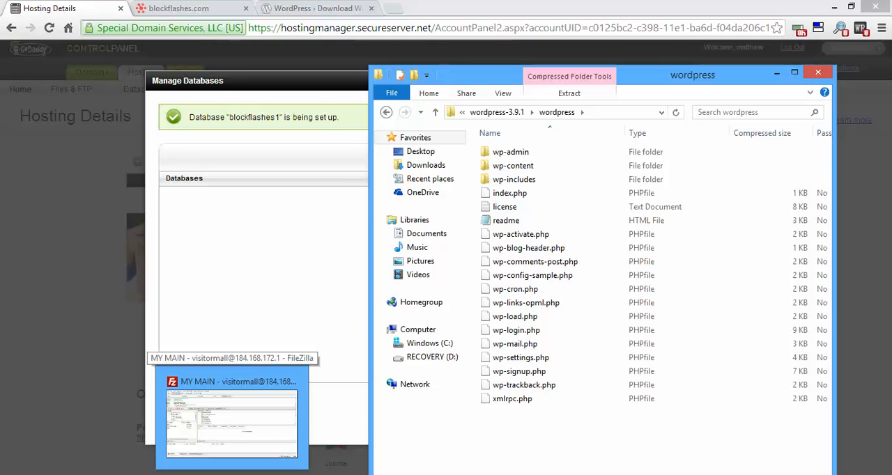
{"action": "left_click", "coordinate": [232, 421]}
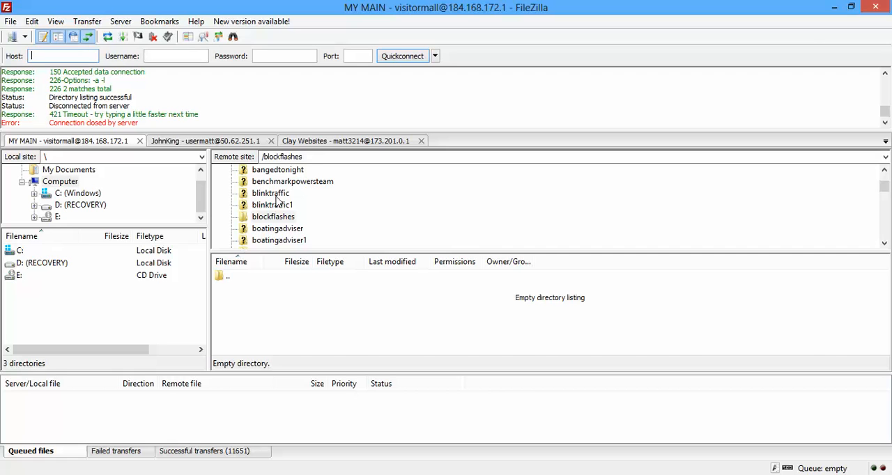
{"action": "left_click", "coordinate": [287, 220]}
{"action": "left_click", "coordinate": [283, 217]}
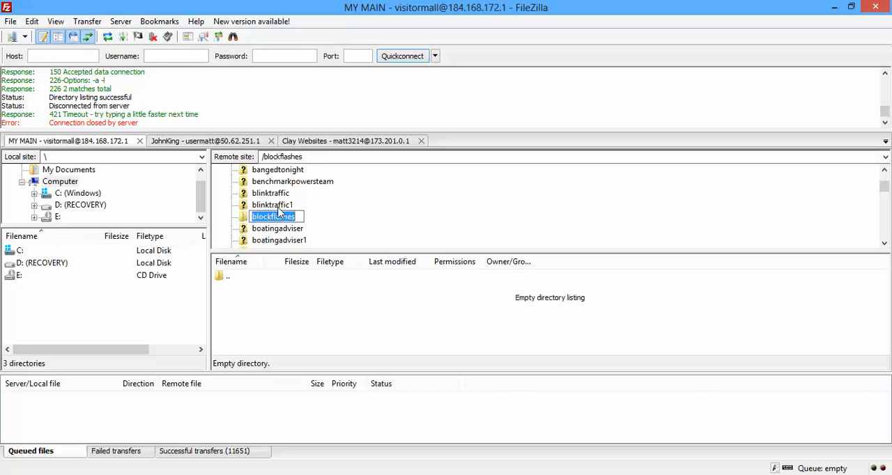
{"action": "left_click", "coordinate": [240, 291]}
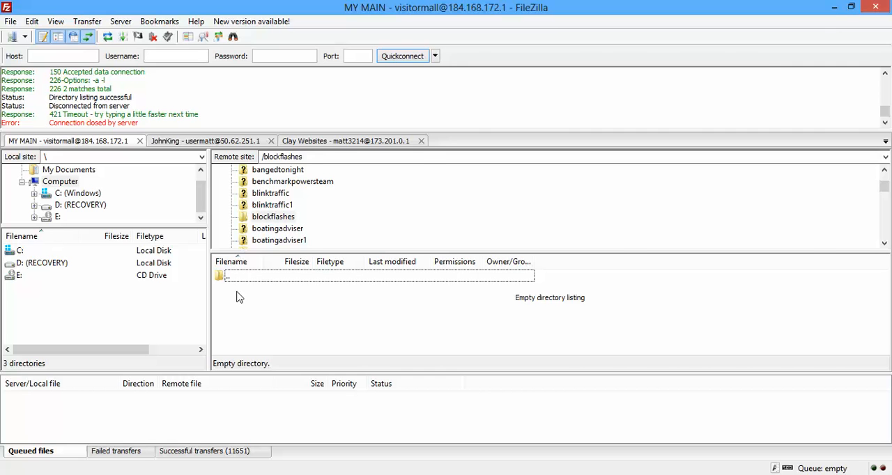
{"action": "left_click", "coordinate": [850, 8]}
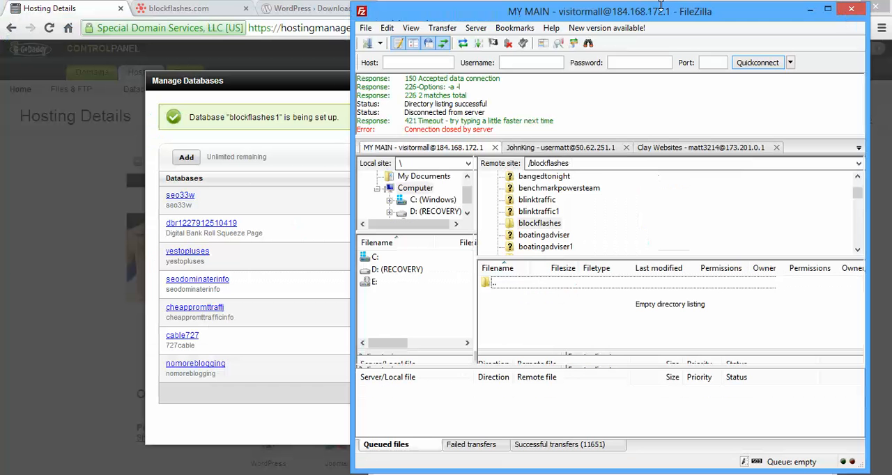
{"action": "left_click_drag", "start_coordinate": [626, 8], "coordinate": [236, 60]}
{"action": "left_click_drag", "start_coordinate": [478, 81], "coordinate": [534, 66]}
Select all files and folders in the archive's wordpress folder, from wp-admin to xmlrpc.php
{"action": "left_click", "coordinate": [549, 138]}
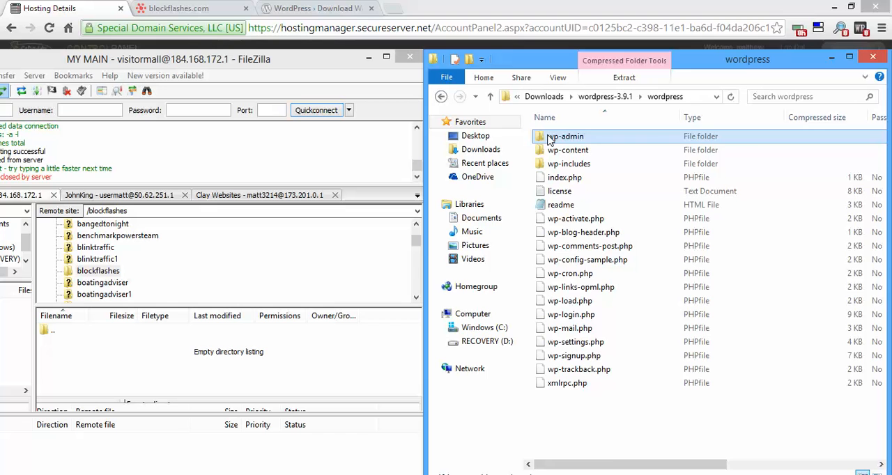
{"action": "left_click", "coordinate": [572, 384], "text": "shift"}
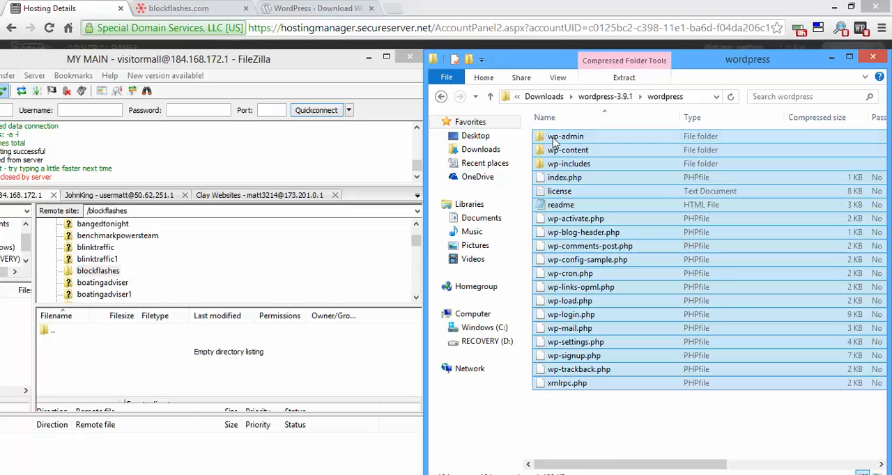
{"action": "left_click_drag", "start_coordinate": [360, 356], "coordinate": [163, 360]}
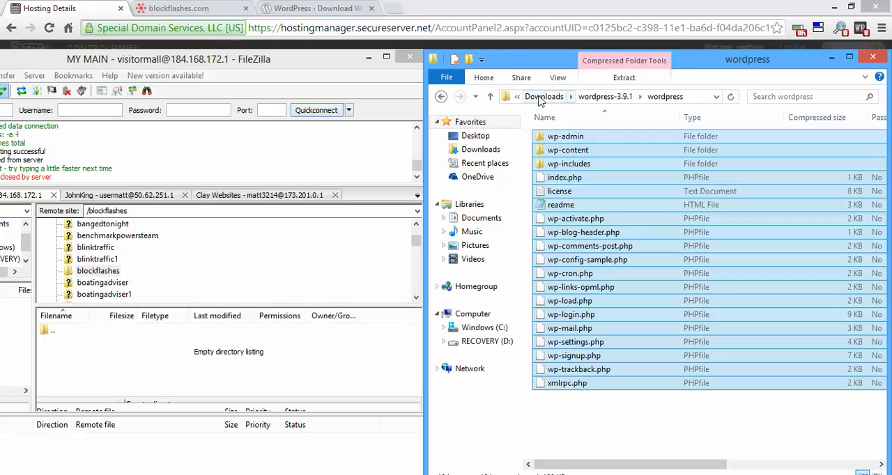
Copy the wordpress folder from the root of the wordpress-3.9.1 archive to the desktop, and extend the expiring hosting session
{"action": "left_click_drag", "start_coordinate": [746, 62], "coordinate": [538, 62]}
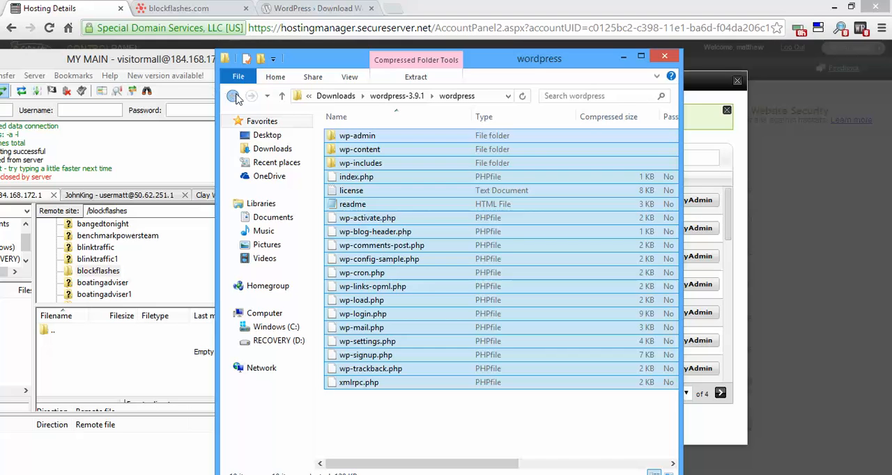
{"action": "left_click", "coordinate": [234, 96]}
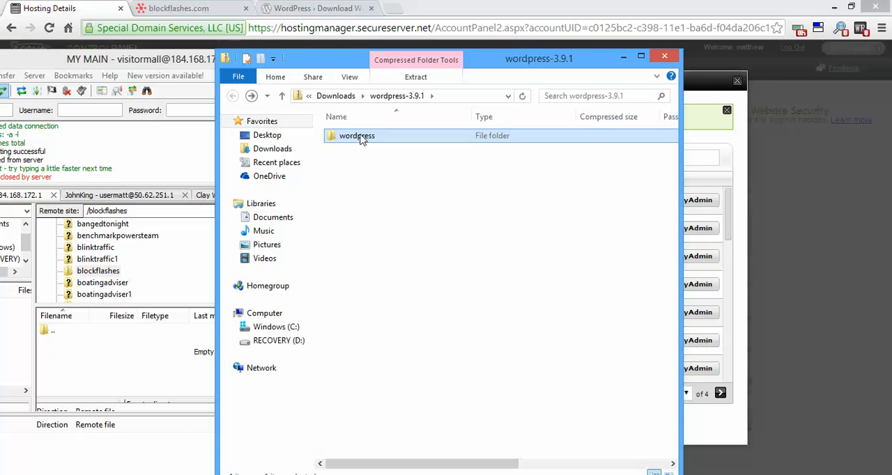
{"action": "left_click_drag", "start_coordinate": [396, 184], "coordinate": [597, 188]}
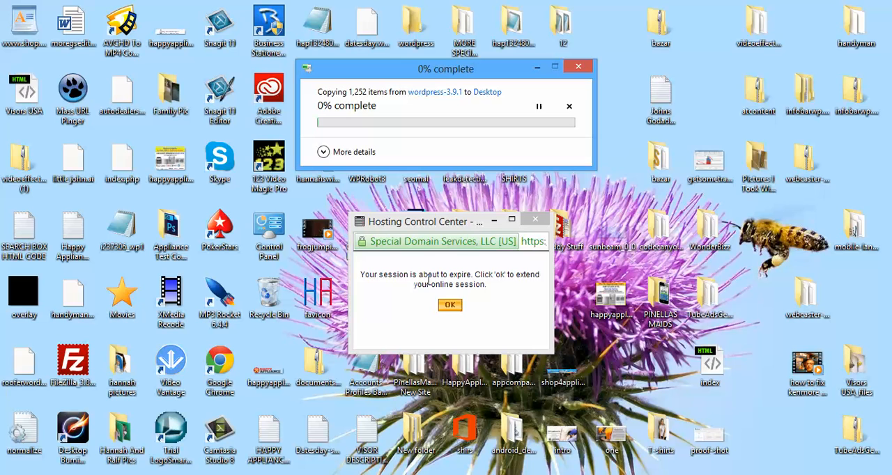
{"action": "left_click", "coordinate": [449, 306]}
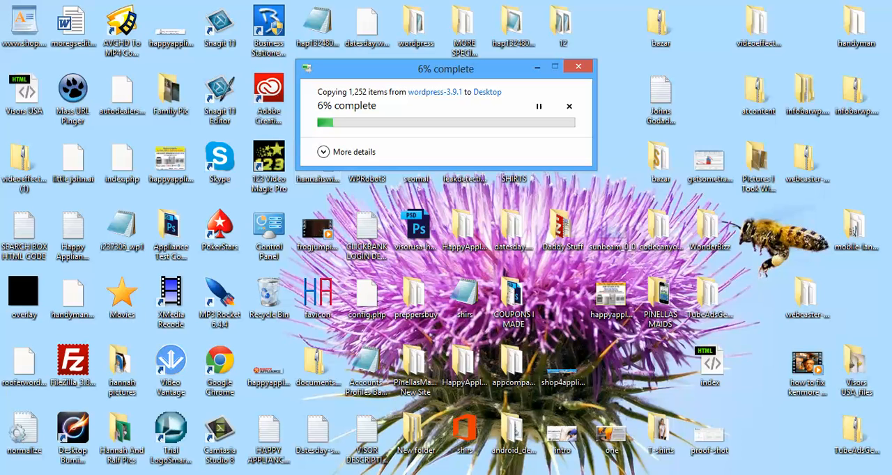
Switch to Chrome, check the blockflashes.com page, and return to the desktop where the wordpress folder is being copied
{"action": "key", "text": "alt+Tab"}
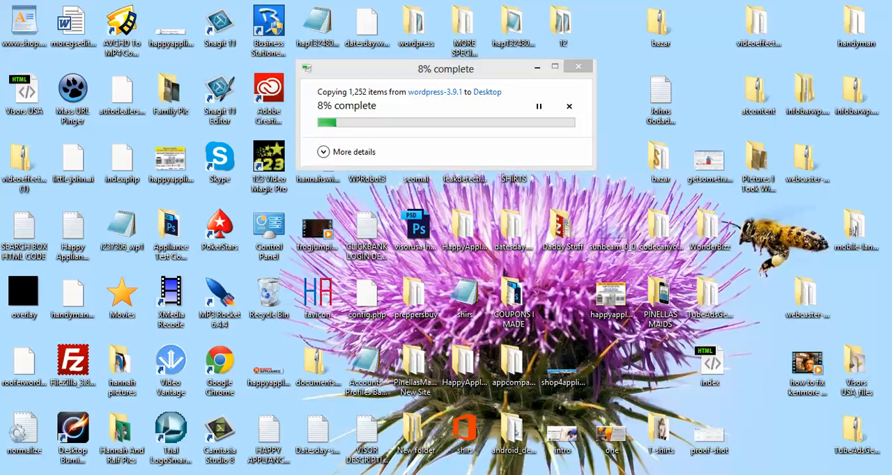
{"action": "mouse_move", "coordinate": [188, 434]}
{"action": "left_click", "coordinate": [248, 432]}
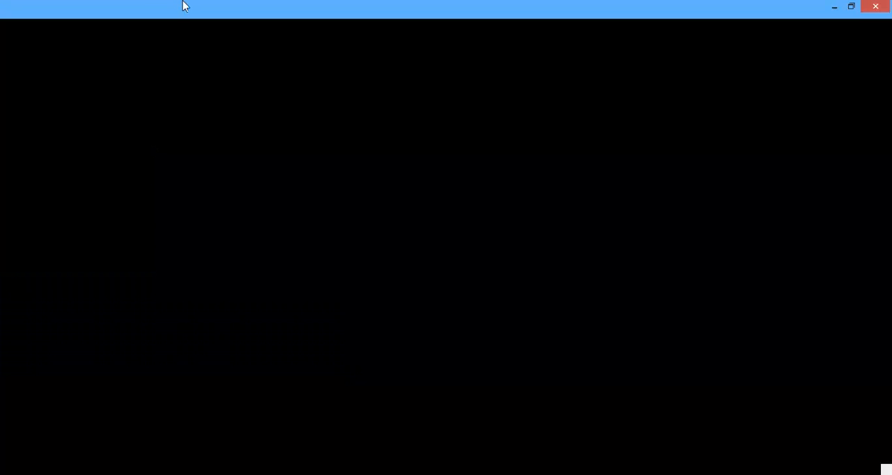
{"action": "left_click", "coordinate": [180, 8]}
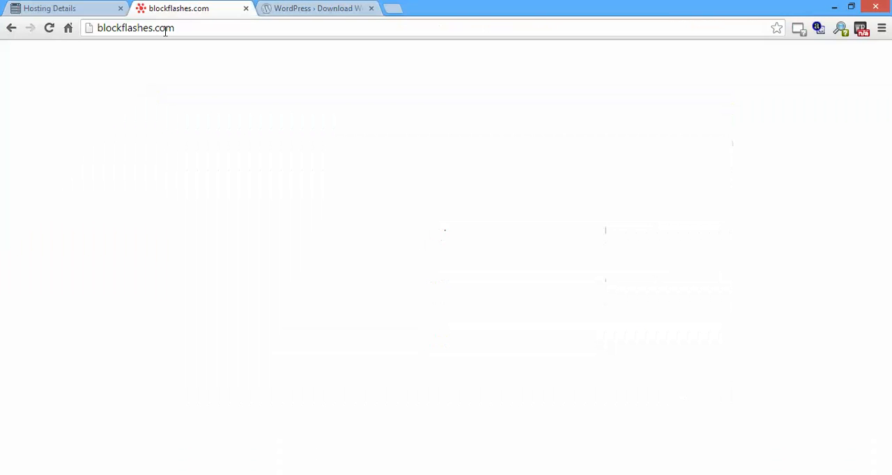
{"action": "left_click", "coordinate": [100, 27]}
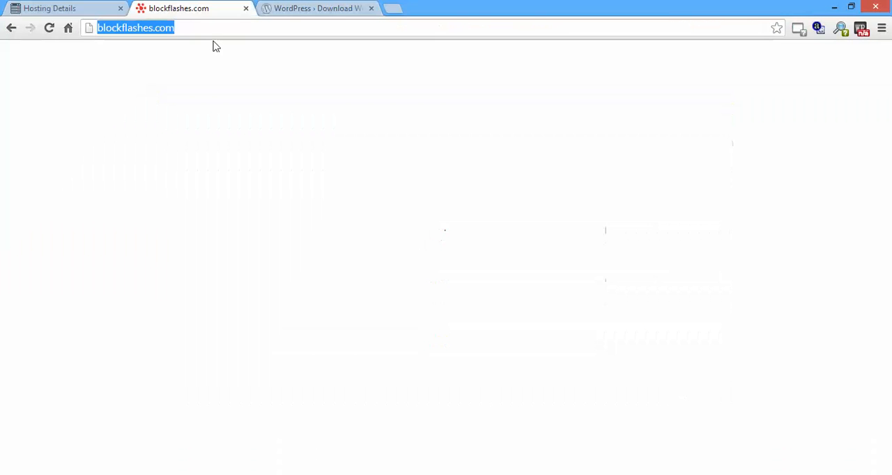
{"action": "left_click", "coordinate": [43, 65]}
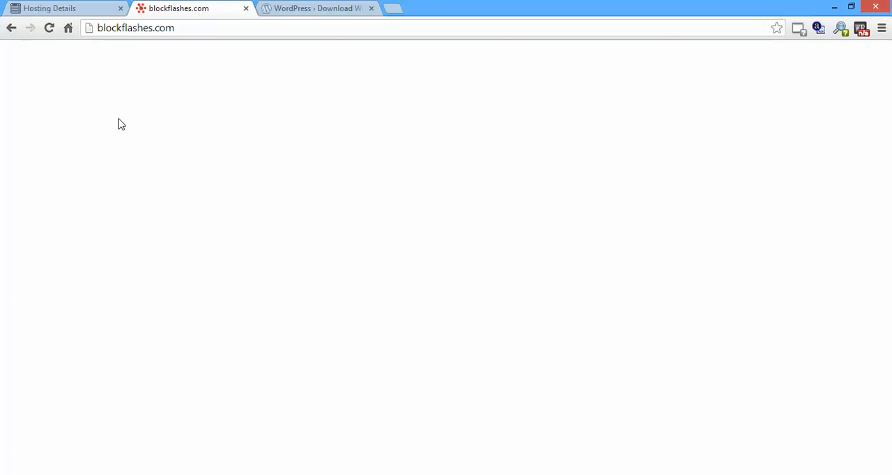
{"action": "left_click", "coordinate": [195, 33]}
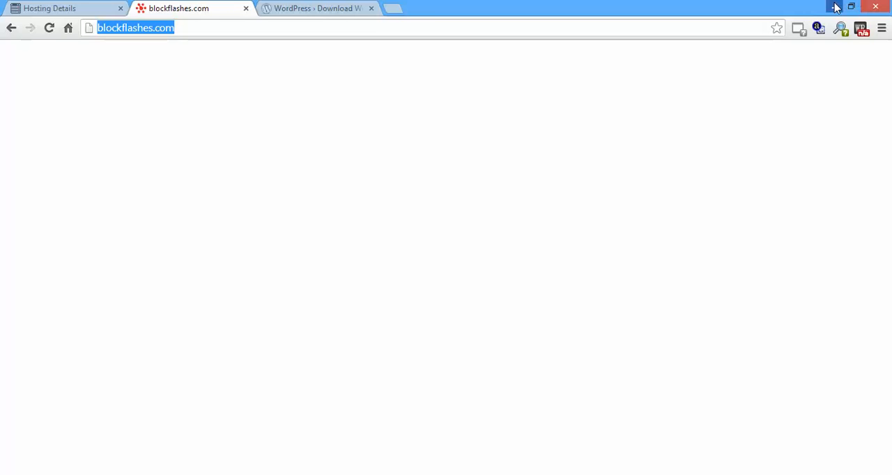
{"action": "left_click", "coordinate": [224, 34]}
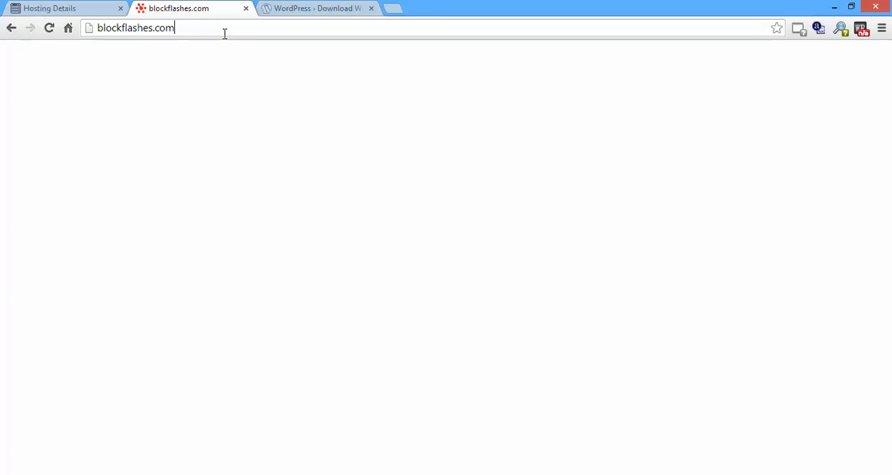
{"action": "left_click", "coordinate": [835, 8]}
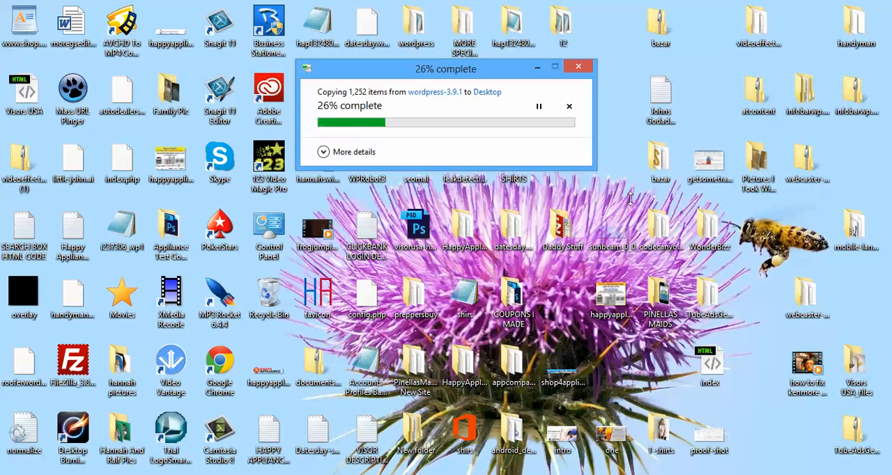
{"action": "left_click_drag", "start_coordinate": [481, 77], "coordinate": [444, 98]}
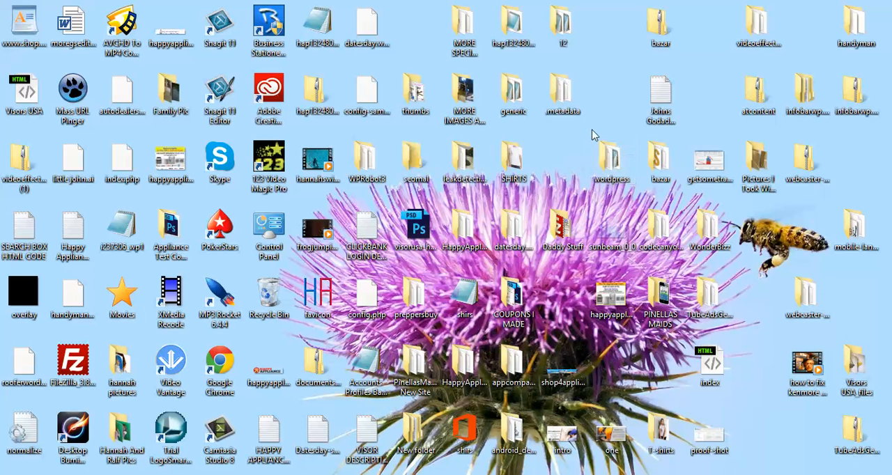
Open the wordpress folder on the desktop and arrange its window side by side with FileZilla
{"action": "left_click", "coordinate": [605, 154]}
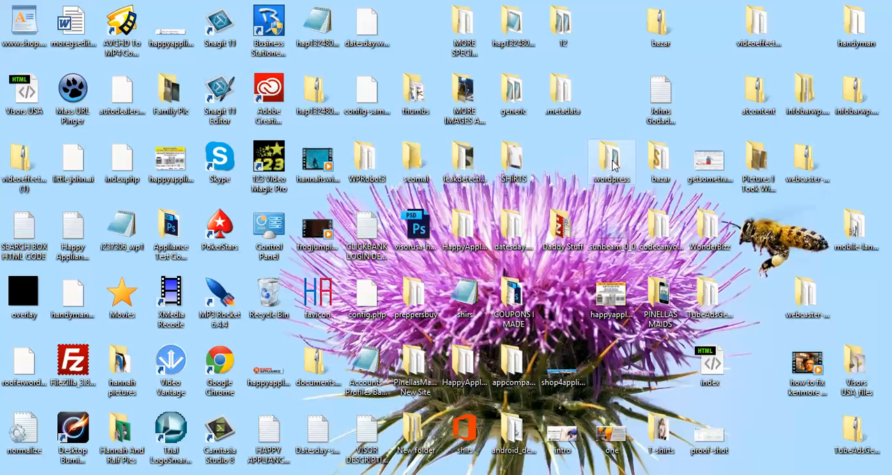
{"action": "double_click", "coordinate": [611, 159]}
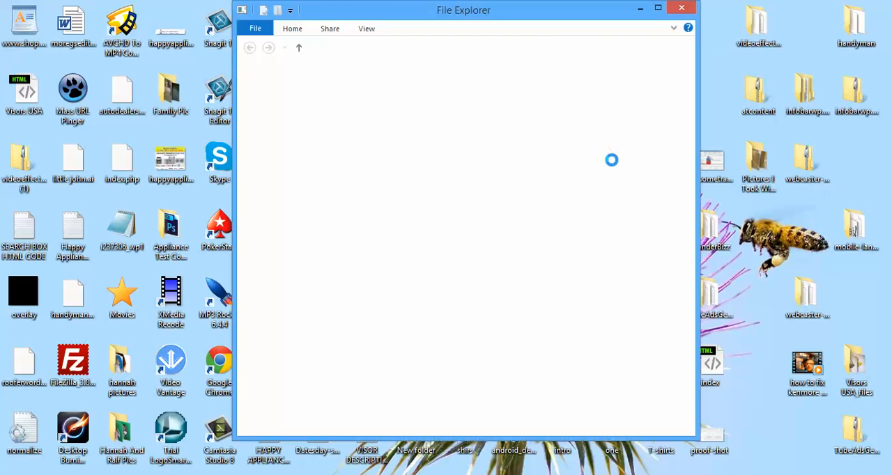
{"action": "left_click_drag", "start_coordinate": [333, 15], "coordinate": [570, 103]}
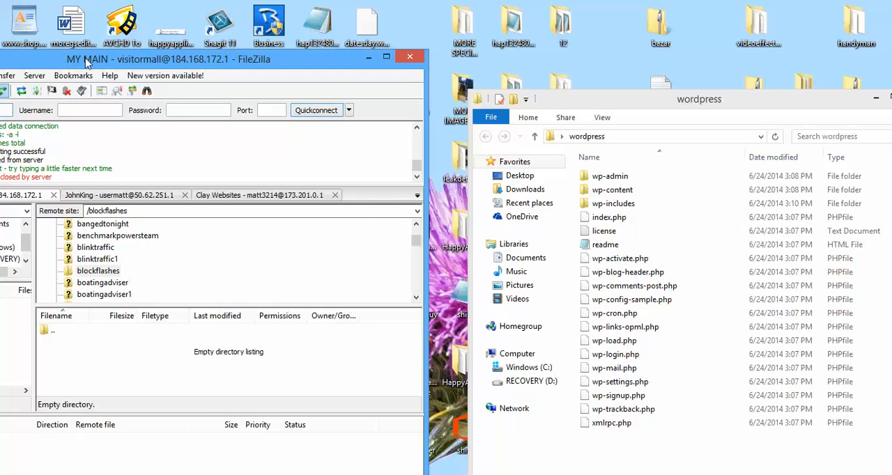
{"action": "left_click_drag", "start_coordinate": [109, 60], "coordinate": [104, 46]}
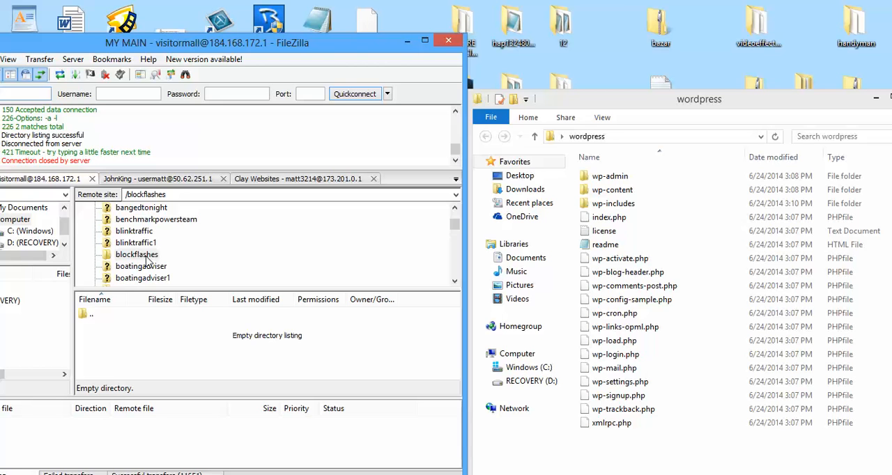
Upload all files and folders from wp-admin to xmlrpc.php into the remote blockflashes folder, and bring the whole FileZilla window into view
{"action": "left_click", "coordinate": [578, 180]}
{"action": "left_click", "coordinate": [594, 178]}
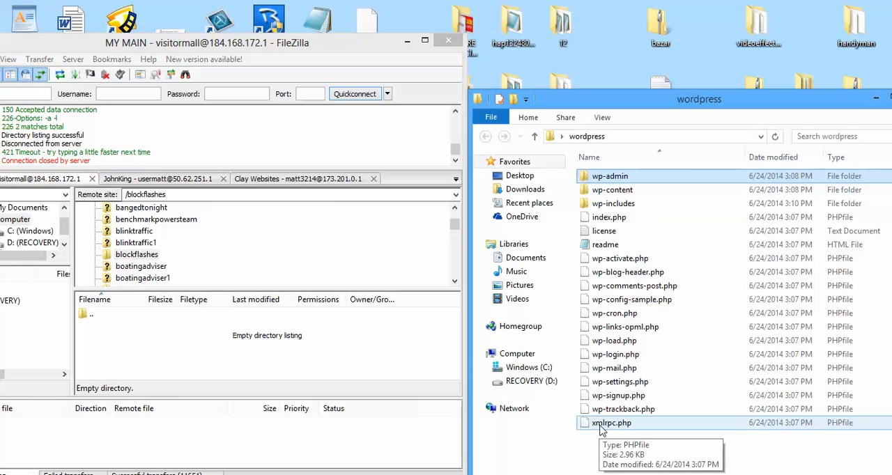
{"action": "left_click", "coordinate": [601, 424], "text": "shift"}
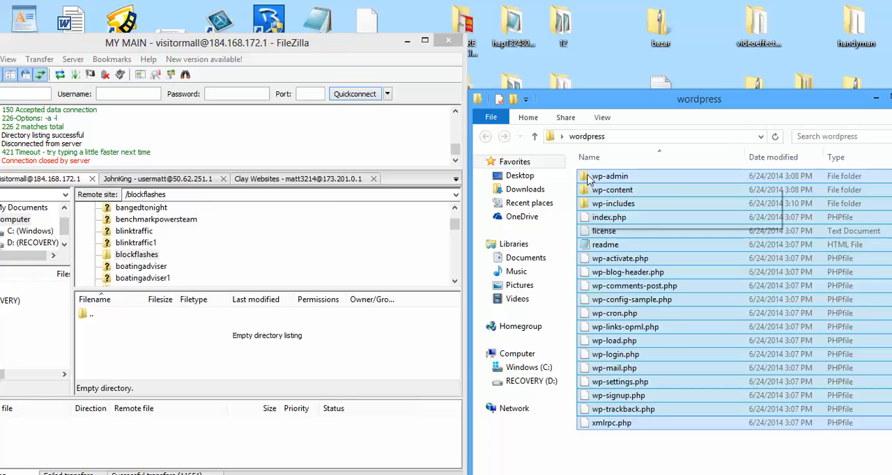
{"action": "left_click_drag", "start_coordinate": [589, 180], "coordinate": [236, 347]}
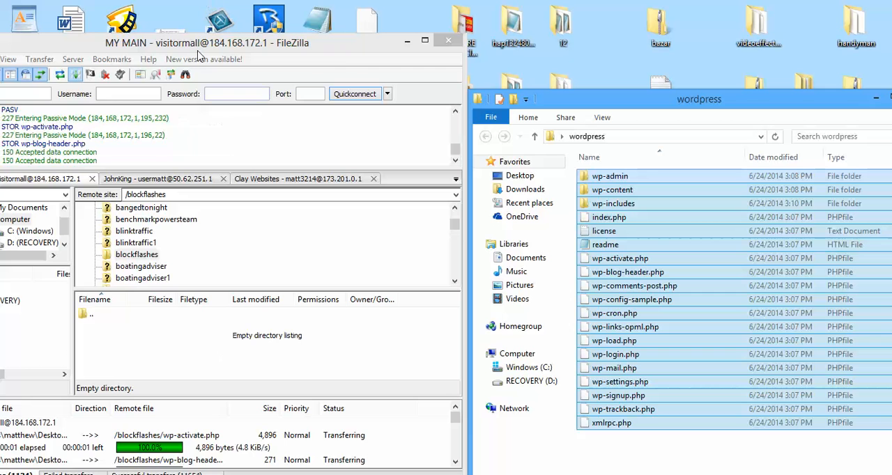
{"action": "left_click_drag", "start_coordinate": [258, 42], "coordinate": [193, 36]}
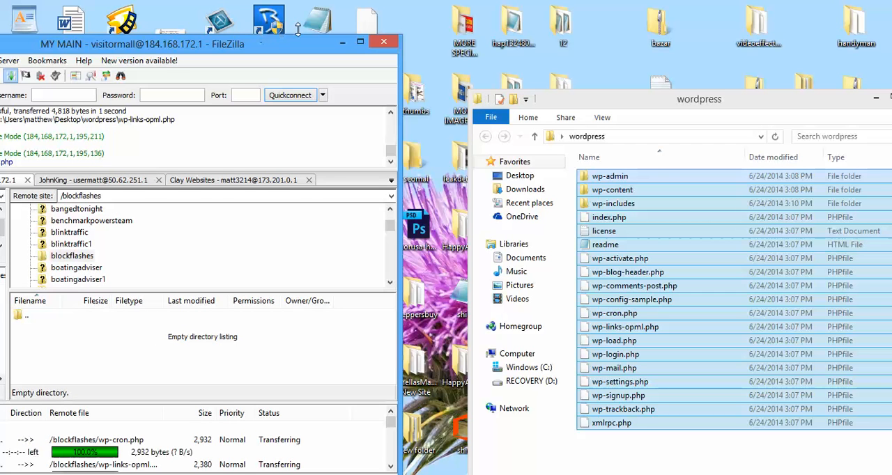
{"action": "left_click_drag", "start_coordinate": [274, 41], "coordinate": [492, 23]}
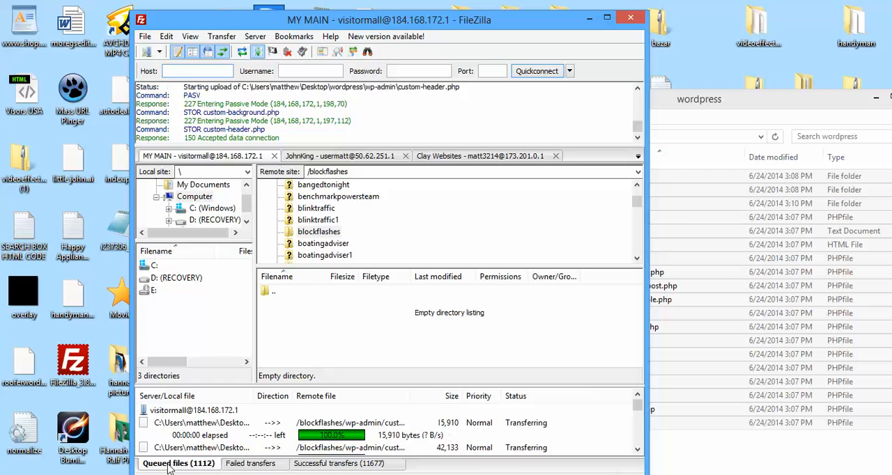
Switch to the Hosting Details page in Chrome and open the details of the blockflashes1 database on page 4 of the database list
{"action": "mouse_move", "coordinate": [192, 474]}
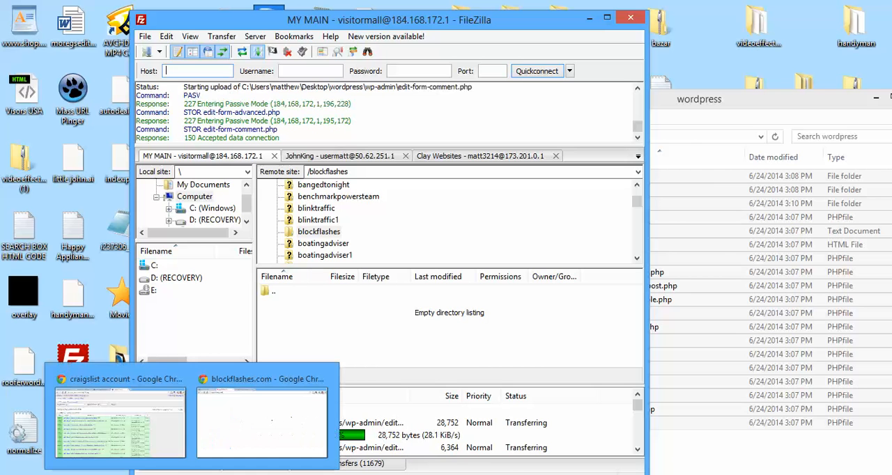
{"action": "left_click", "coordinate": [255, 431]}
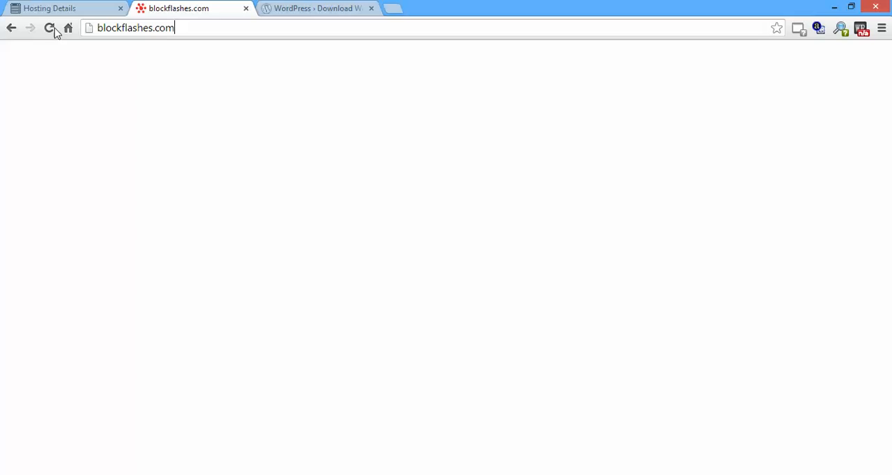
{"action": "left_click", "coordinate": [59, 10]}
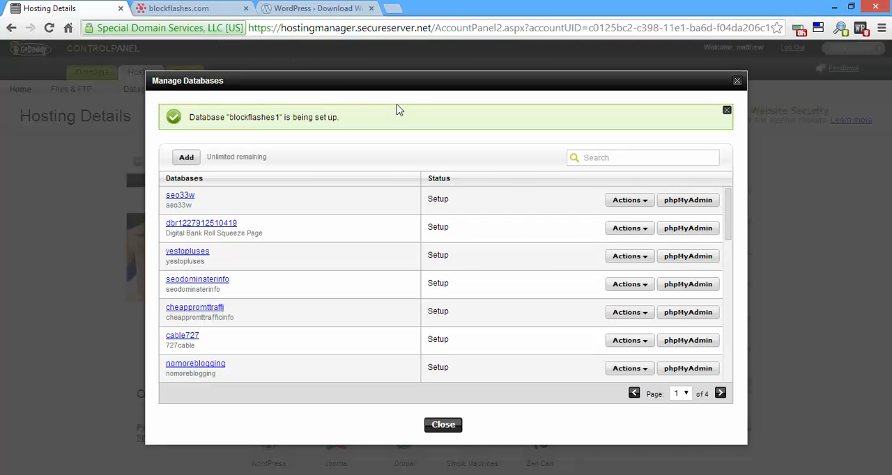
{"action": "left_click", "coordinate": [684, 395]}
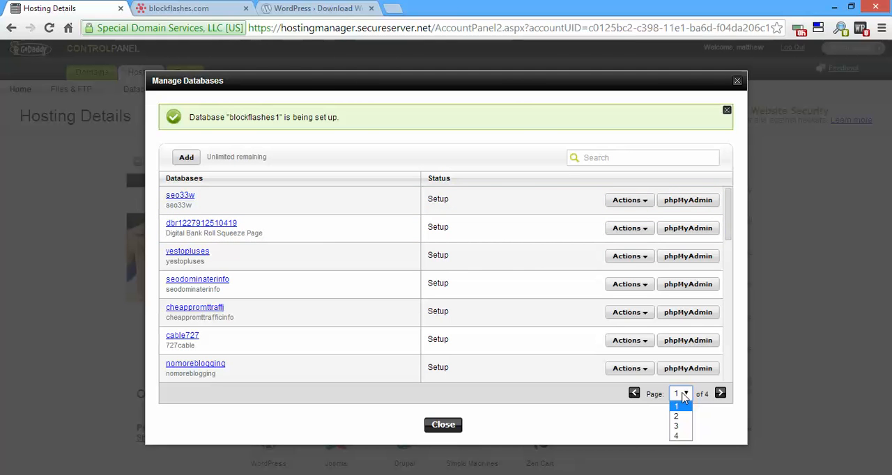
{"action": "left_click", "coordinate": [678, 438]}
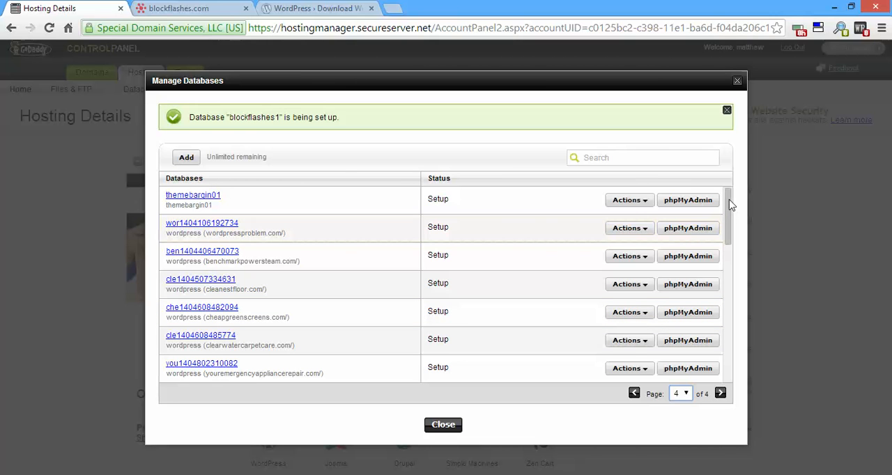
{"action": "left_click", "coordinate": [729, 264]}
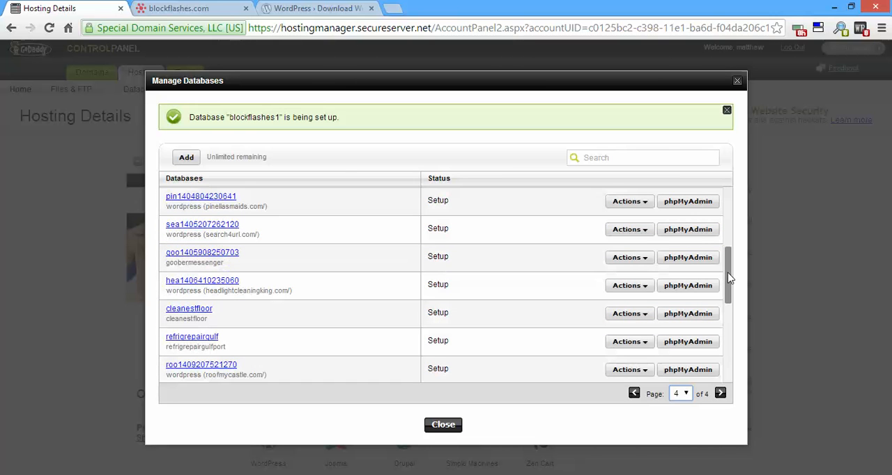
{"action": "left_click_drag", "start_coordinate": [729, 296], "coordinate": [729, 376]}
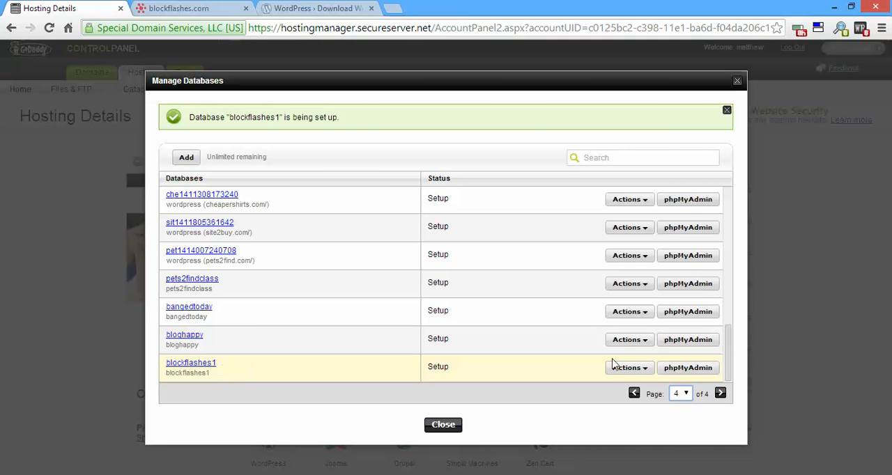
{"action": "left_click", "coordinate": [183, 372]}
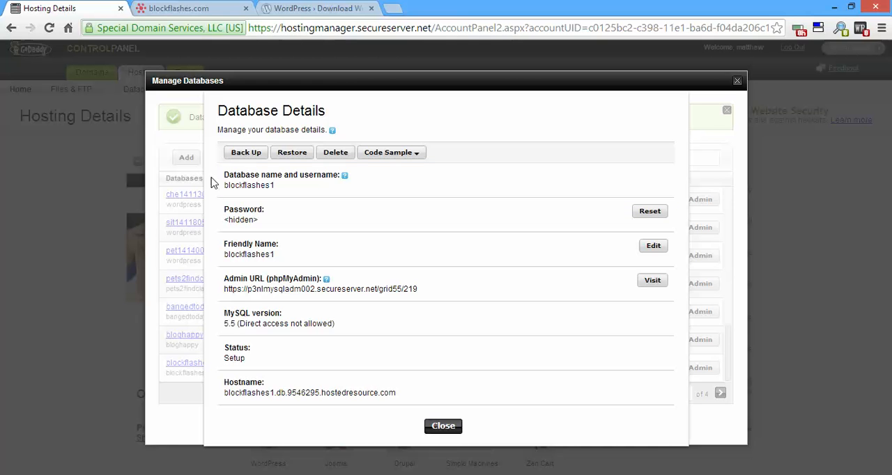
Examine the name, username and password entries of the blockflashes1 database, and select its full hostname
{"action": "left_click_drag", "start_coordinate": [292, 177], "coordinate": [294, 177]}
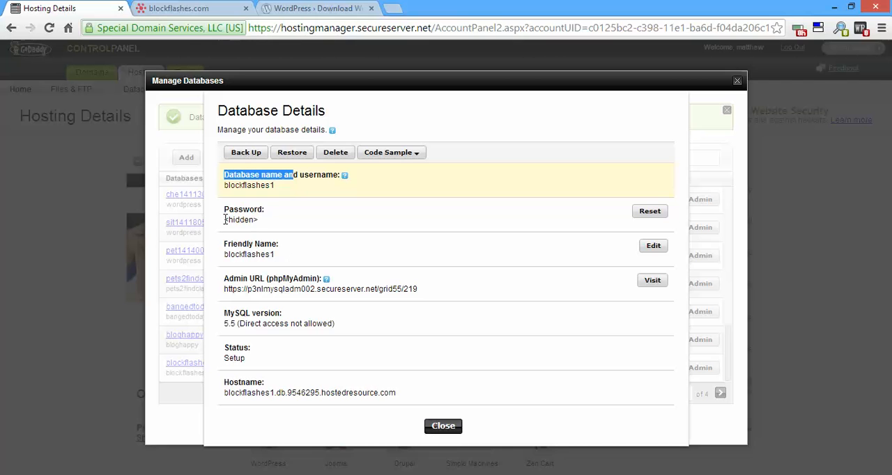
{"action": "left_click", "coordinate": [270, 223]}
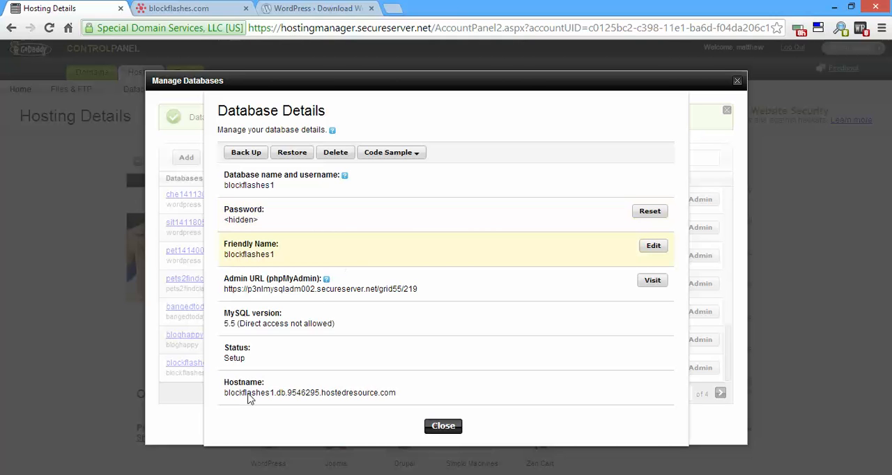
{"action": "triple_click", "coordinate": [399, 393]}
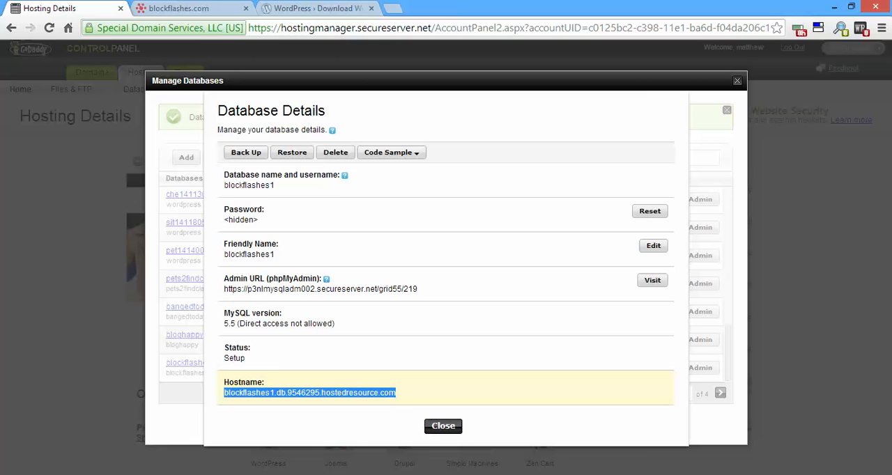
Switch to FileZilla and enlarge the transfer queue to check the progress of the WordPress upload
{"action": "left_click", "coordinate": [233, 474]}
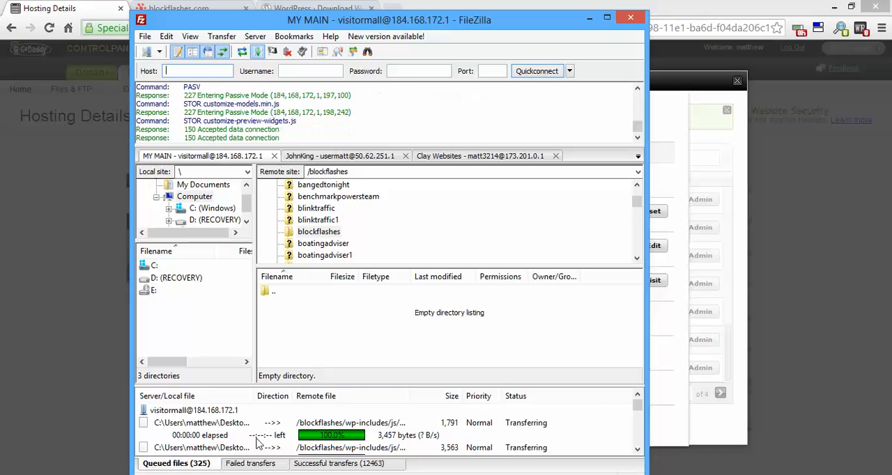
{"action": "left_click_drag", "start_coordinate": [400, 386], "coordinate": [337, 342]}
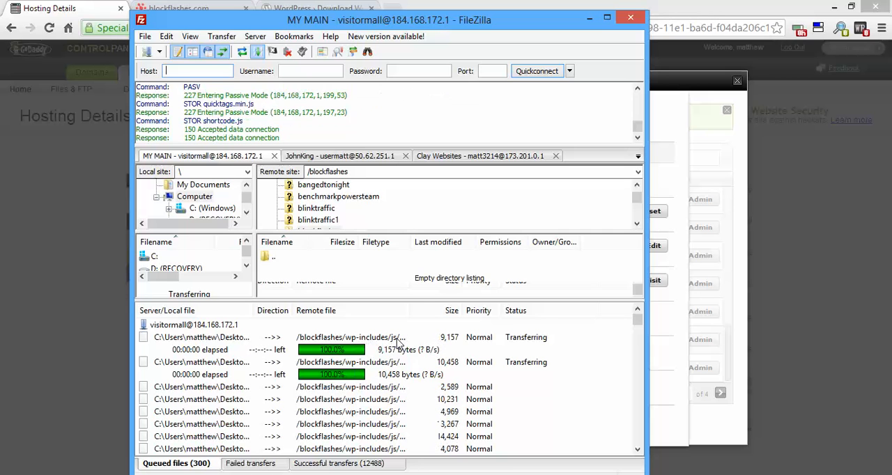
Shrink the finished transfer queue and open the remote blockflashes folder to check the uploaded WordPress files
{"action": "mouse_move", "coordinate": [638, 322]}
{"action": "left_mouse_down"}
{"action": "mouse_move", "coordinate": [641, 462]}
{"action": "mouse_move", "coordinate": [638, 315]}
{"action": "left_mouse_up"}
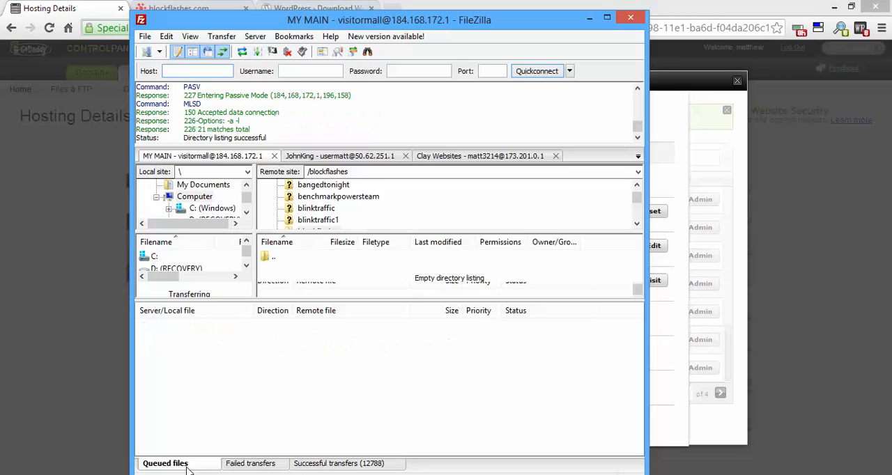
{"action": "left_click_drag", "start_coordinate": [383, 311], "coordinate": [383, 410]}
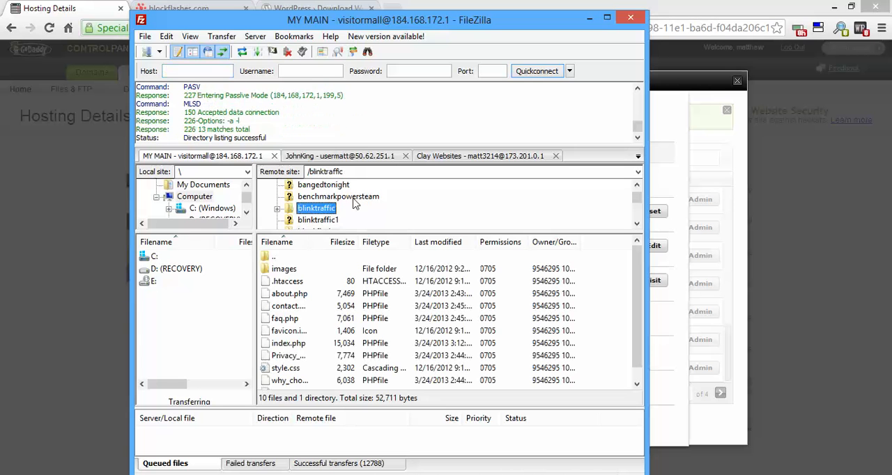
{"action": "scroll", "coordinate": [354, 203], "scroll_direction": "down", "scroll_amount": 3}
{"action": "scroll", "coordinate": [354, 203], "scroll_direction": "up", "scroll_amount": 3}
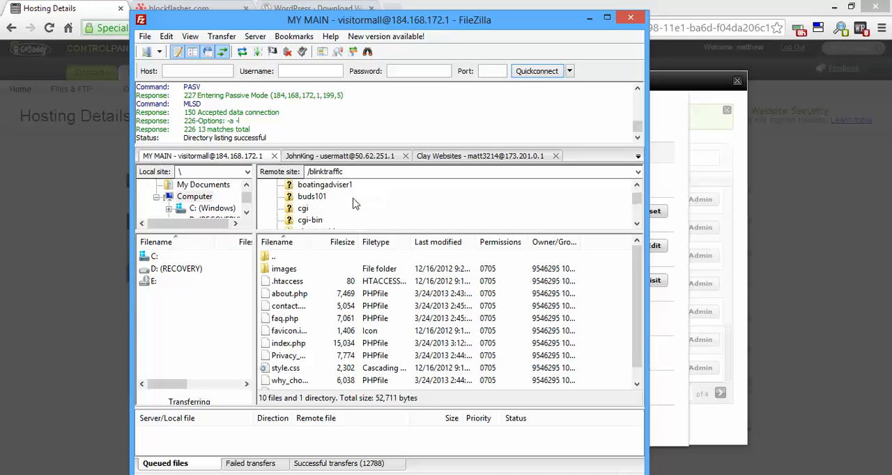
{"action": "scroll", "coordinate": [354, 203], "scroll_direction": "up", "scroll_amount": 1}
{"action": "scroll", "coordinate": [354, 202], "scroll_direction": "down", "scroll_amount": 2}
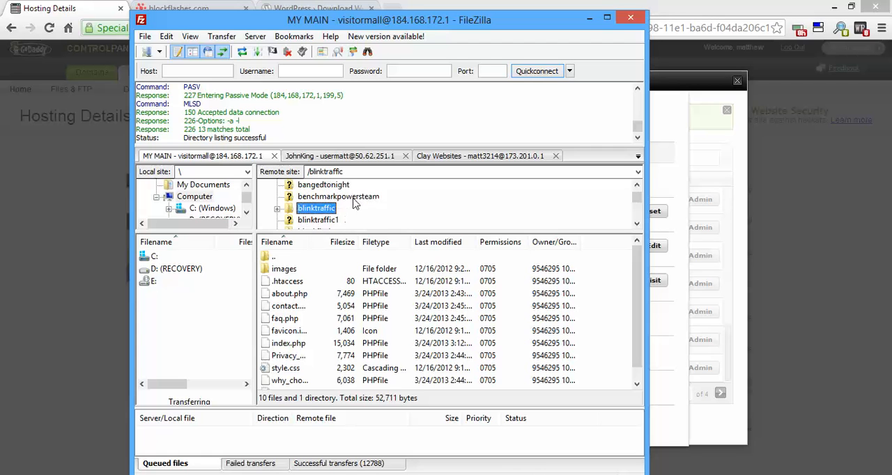
{"action": "left_click", "coordinate": [317, 196]}
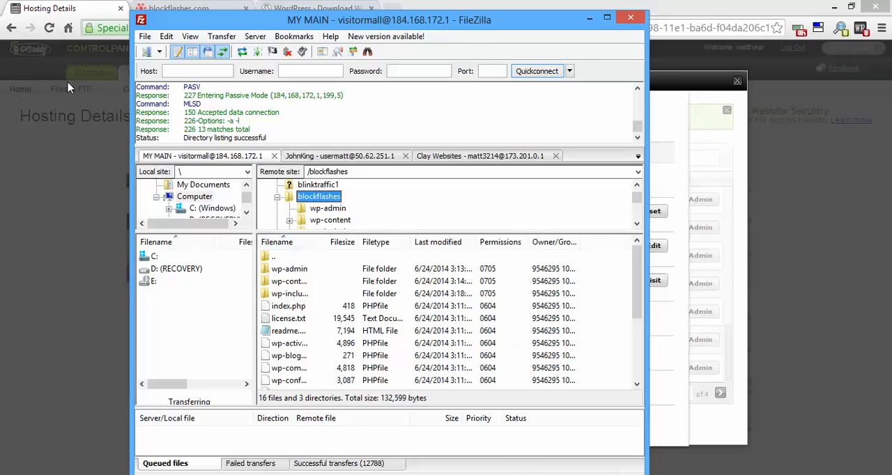
Switch to Chrome and reload the blockflashes.com page
{"action": "left_click", "coordinate": [61, 193]}
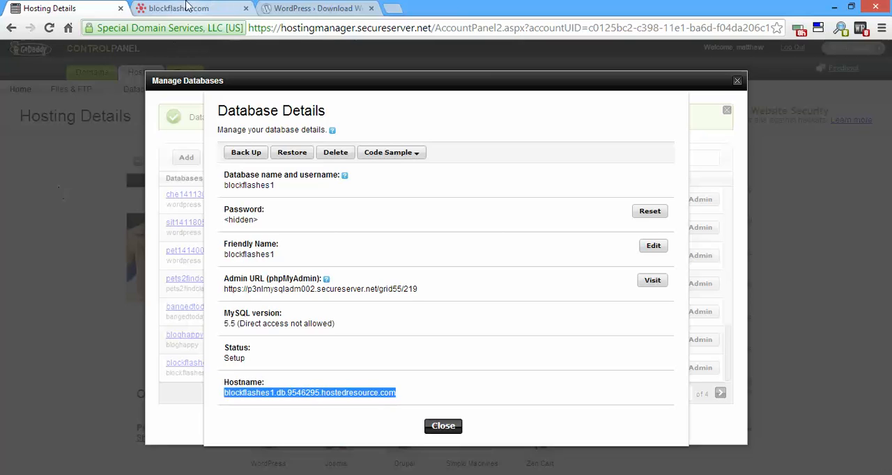
{"action": "left_click", "coordinate": [187, 9]}
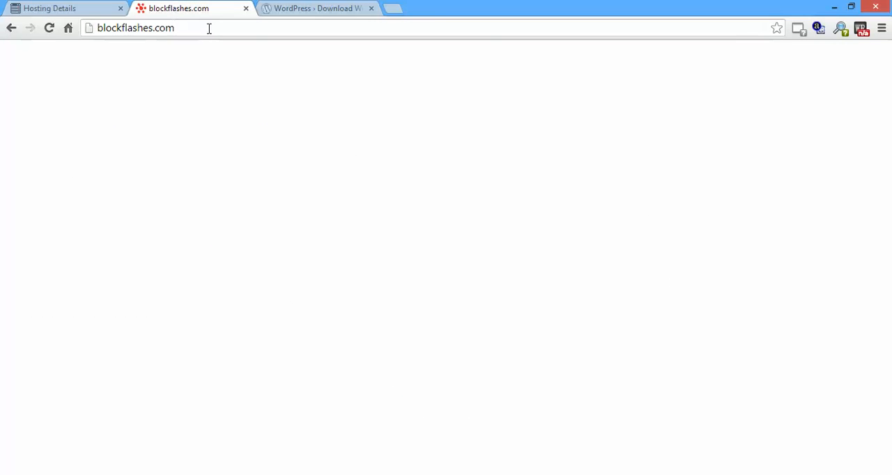
{"action": "left_click", "coordinate": [47, 33]}
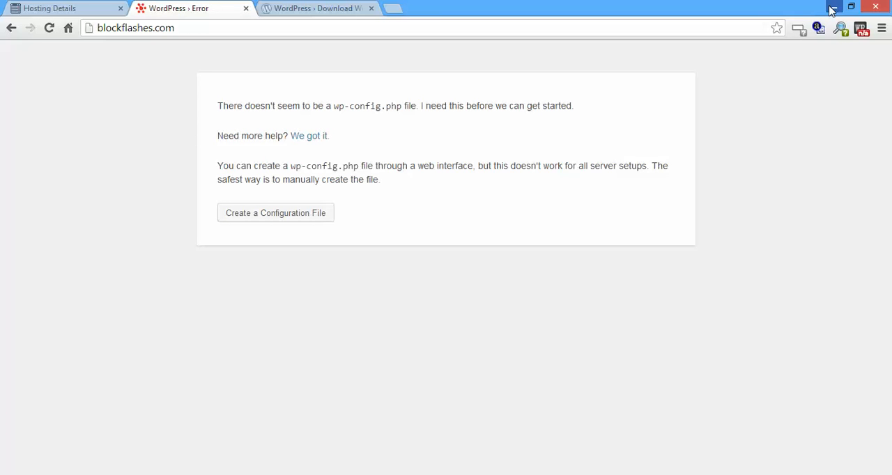
Switch to FileZilla and look through the uploaded files in the remote blockflashes folder for a wp-config.php file
{"action": "left_click", "coordinate": [232, 474]}
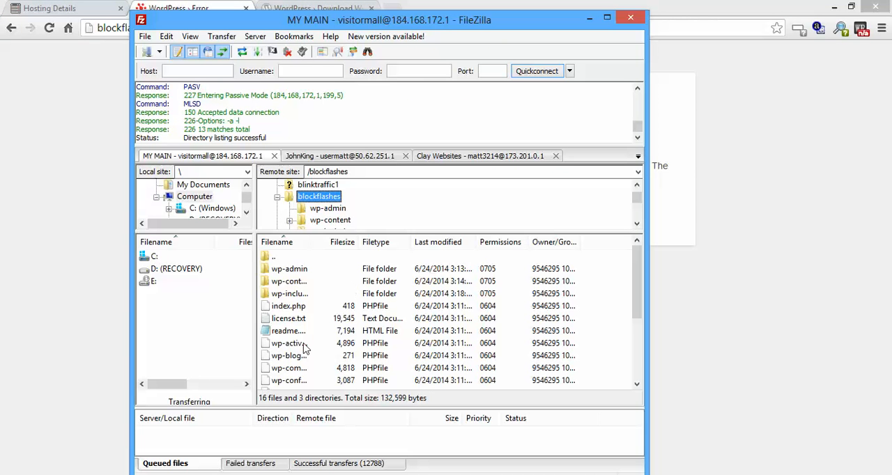
{"action": "left_click", "coordinate": [303, 355]}
{"action": "scroll", "coordinate": [304, 357], "scroll_direction": "down", "scroll_amount": 2}
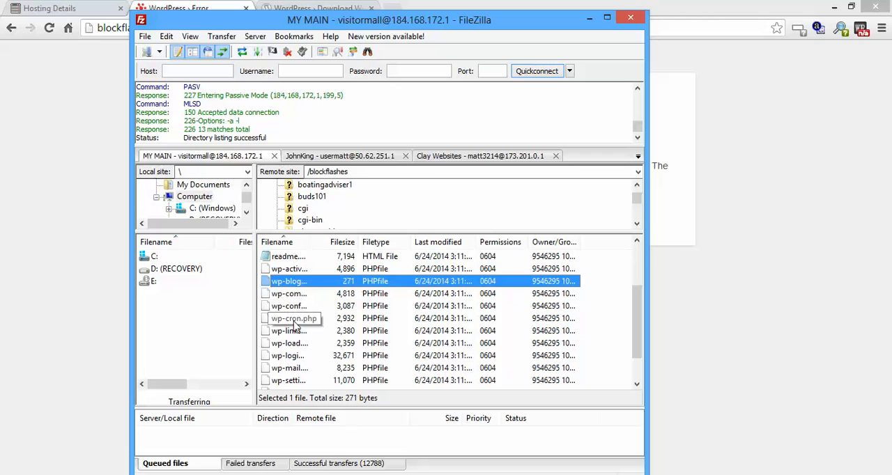
{"action": "scroll", "coordinate": [313, 319], "scroll_direction": "down", "scroll_amount": 1}
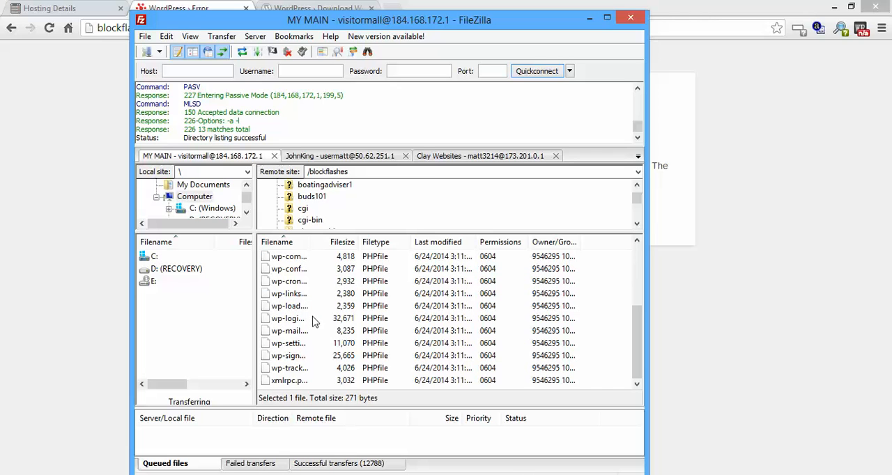
{"action": "scroll", "coordinate": [285, 369], "scroll_direction": "up", "scroll_amount": 2}
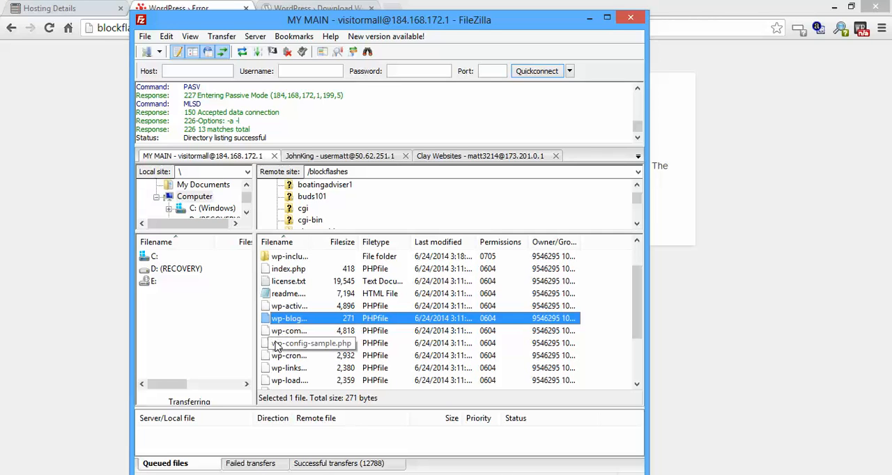
Switch back to Chrome, start creating the WordPress configuration file, and review the required database name, username, password and host items
{"action": "left_click", "coordinate": [115, 125]}
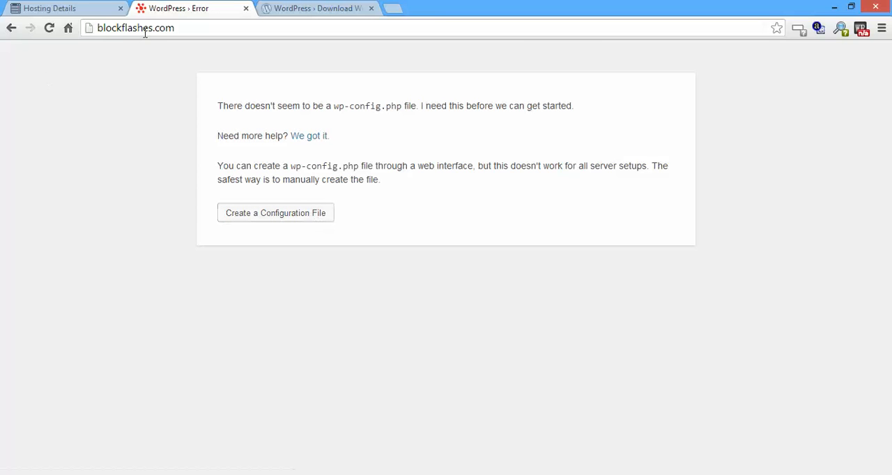
{"action": "left_click", "coordinate": [262, 217]}
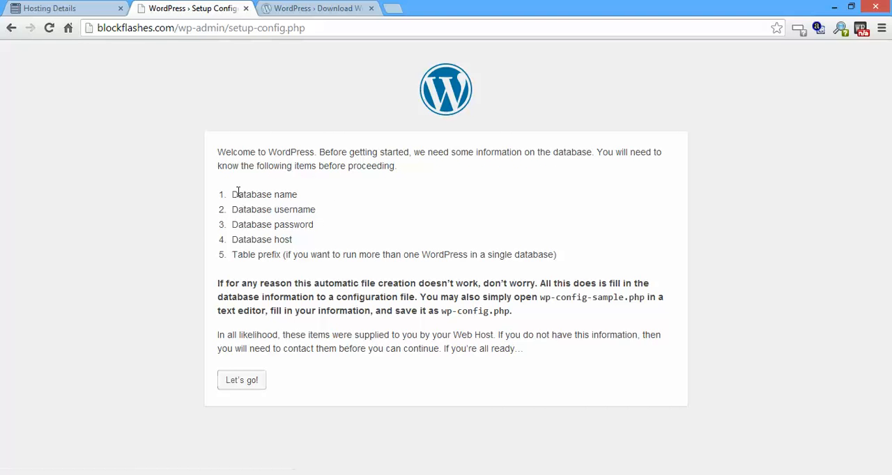
{"action": "left_click_drag", "start_coordinate": [237, 195], "coordinate": [303, 197]}
{"action": "left_click_drag", "start_coordinate": [233, 209], "coordinate": [312, 209]}
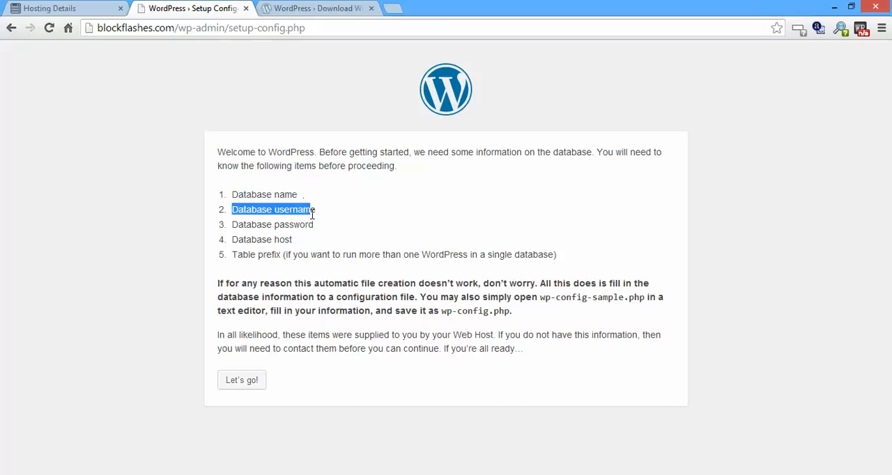
{"action": "left_click_drag", "start_coordinate": [238, 225], "coordinate": [304, 230]}
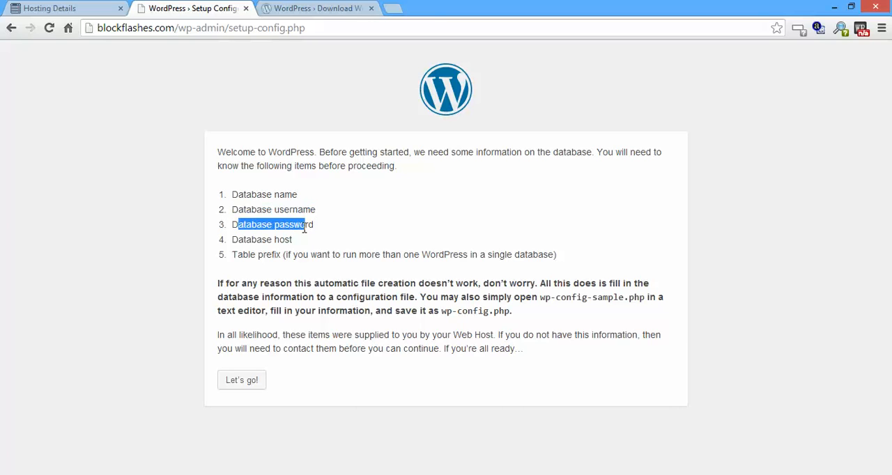
{"action": "left_click_drag", "start_coordinate": [239, 240], "coordinate": [337, 241]}
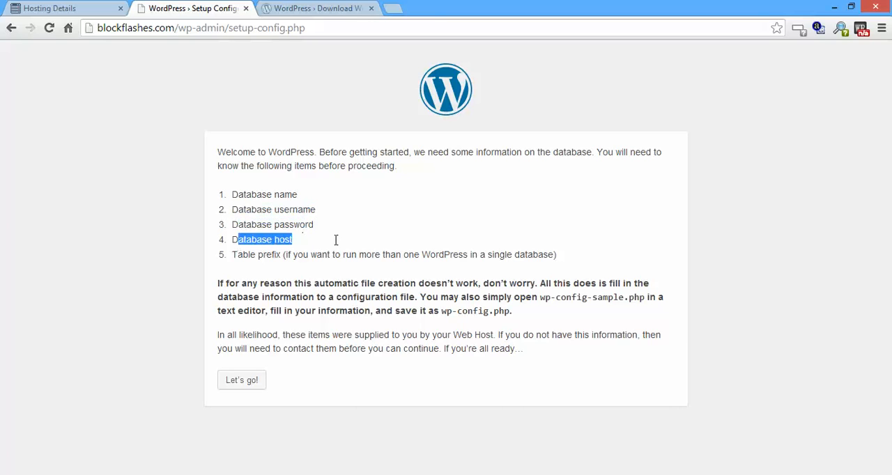
Examine the database name, friendly name and hostname of blockflashes1 on the Hosting Details page
{"action": "left_click", "coordinate": [50, 7]}
{"action": "left_click_drag", "start_coordinate": [224, 186], "coordinate": [272, 190]}
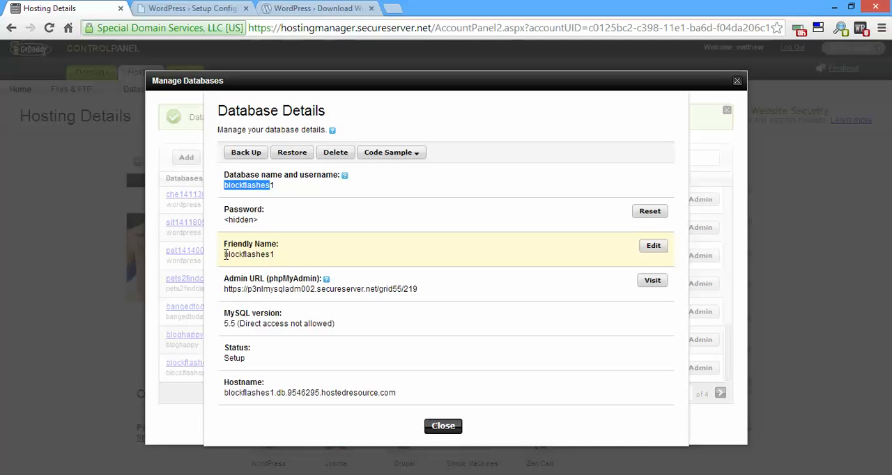
{"action": "double_click", "coordinate": [276, 255]}
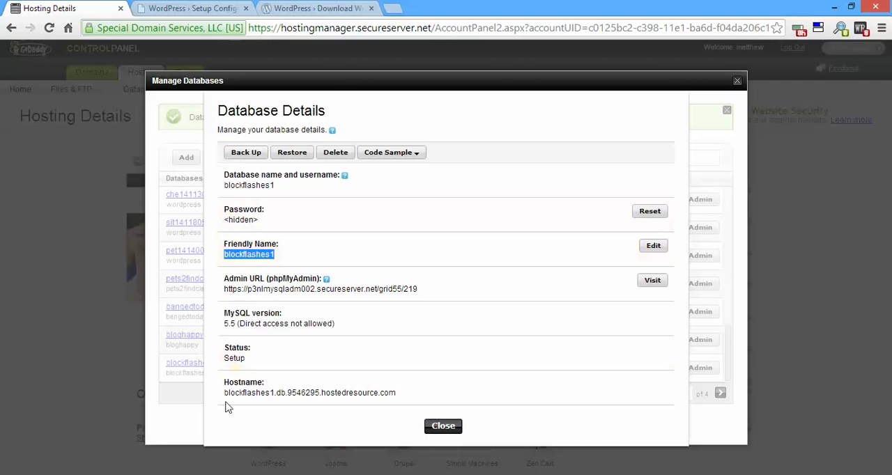
{"action": "triple_click", "coordinate": [321, 401]}
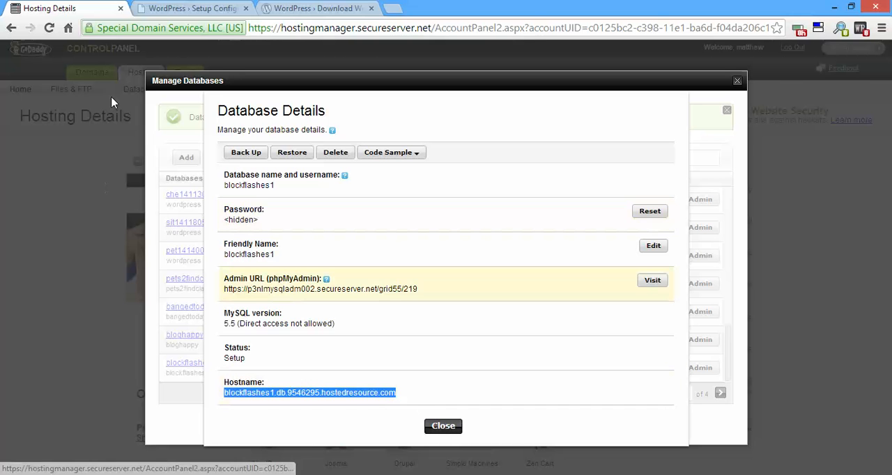
Return to the WordPress setup page and proceed to the database connection form
{"action": "left_click", "coordinate": [302, 8]}
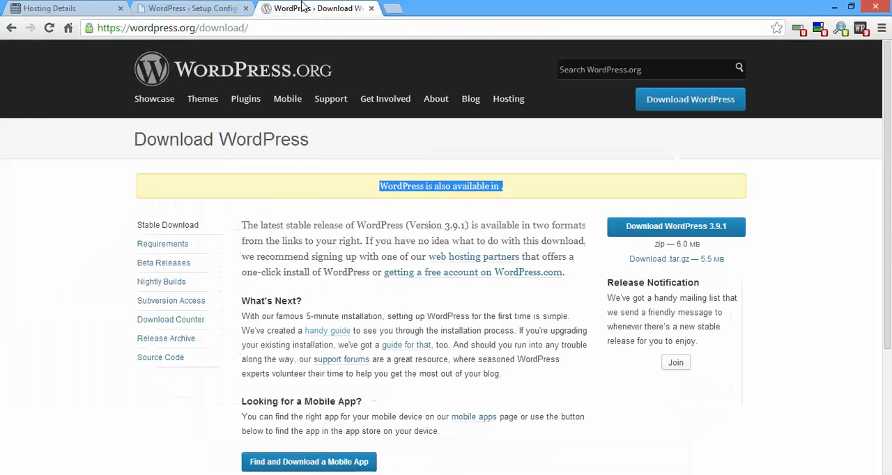
{"action": "left_click", "coordinate": [197, 7]}
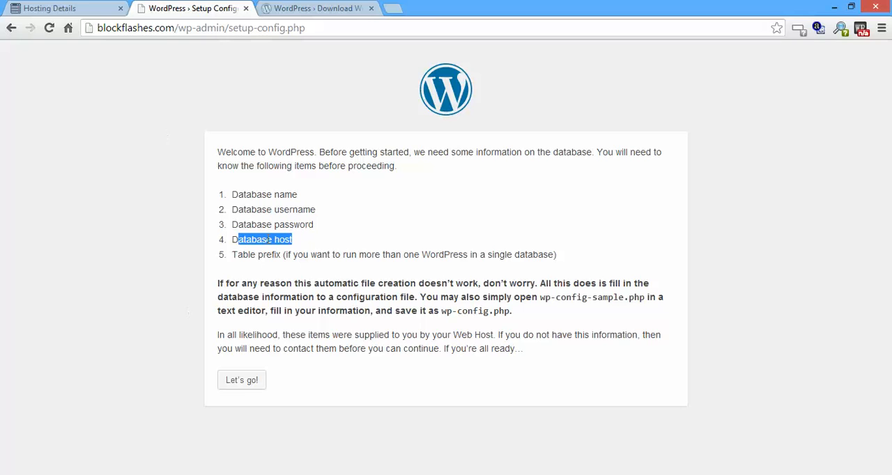
{"action": "left_click", "coordinate": [234, 385]}
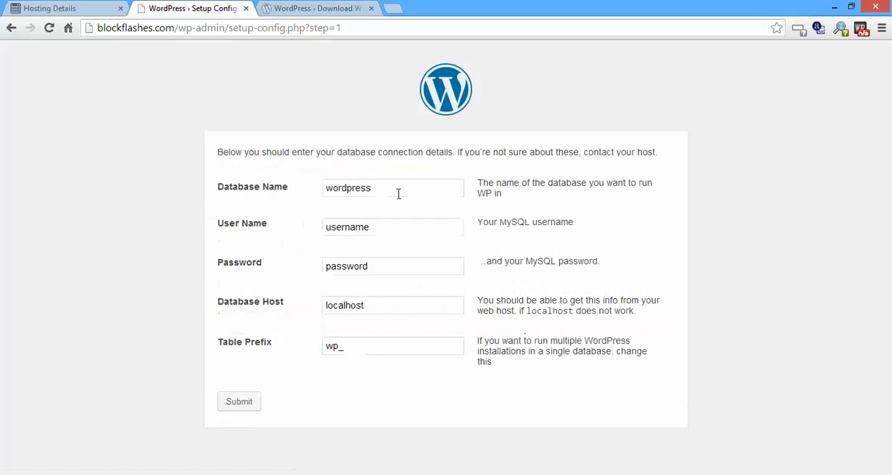
Copy blockflashes1 from the hosting database details and enter it as both the Database Name and User Name in the WordPress setup form
{"action": "left_click", "coordinate": [52, 8]}
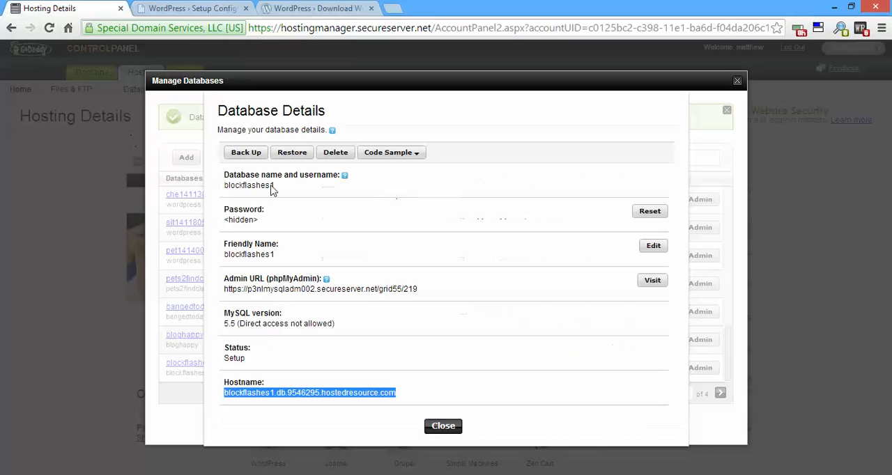
{"action": "left_click_drag", "start_coordinate": [275, 186], "coordinate": [226, 187]}
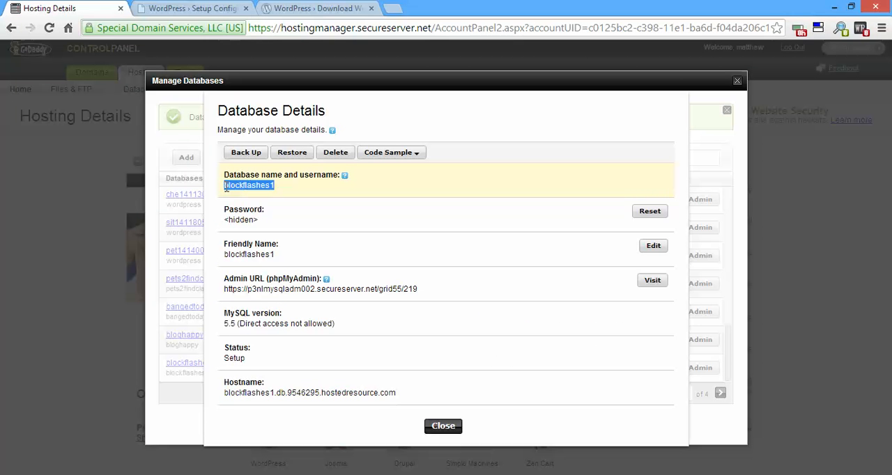
{"action": "right_click", "coordinate": [234, 192]}
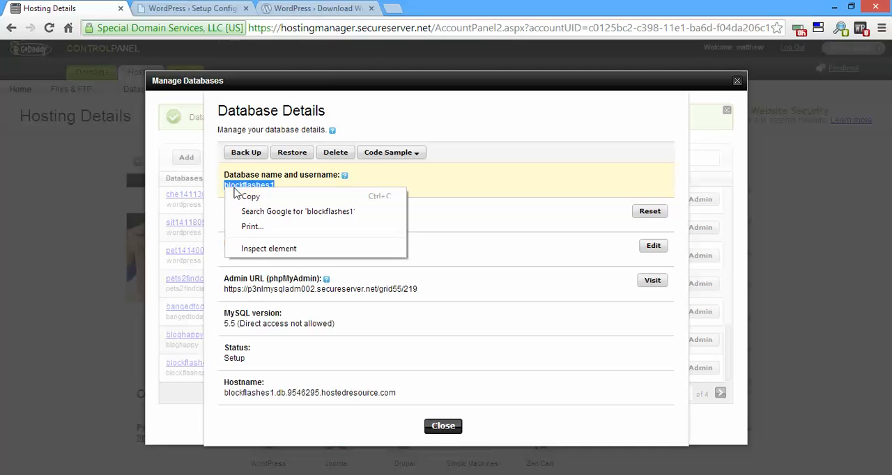
{"action": "left_click", "coordinate": [248, 197]}
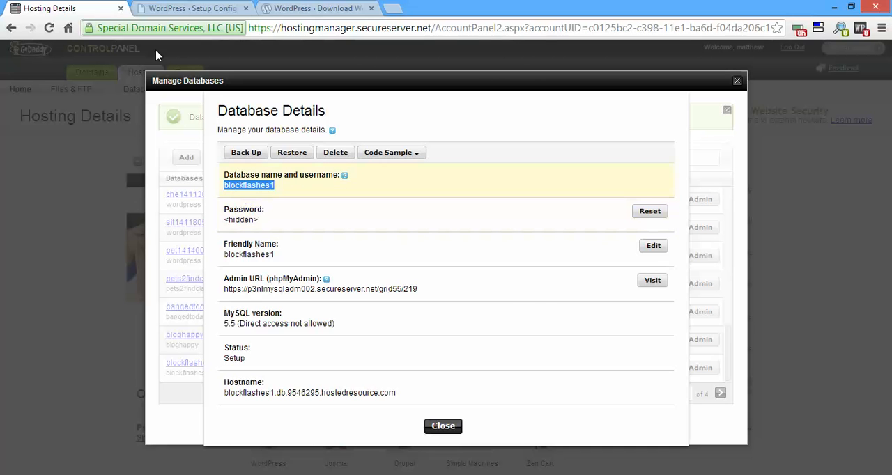
{"action": "left_click", "coordinate": [199, 8]}
{"action": "left_click_drag", "start_coordinate": [371, 188], "coordinate": [324, 188]}
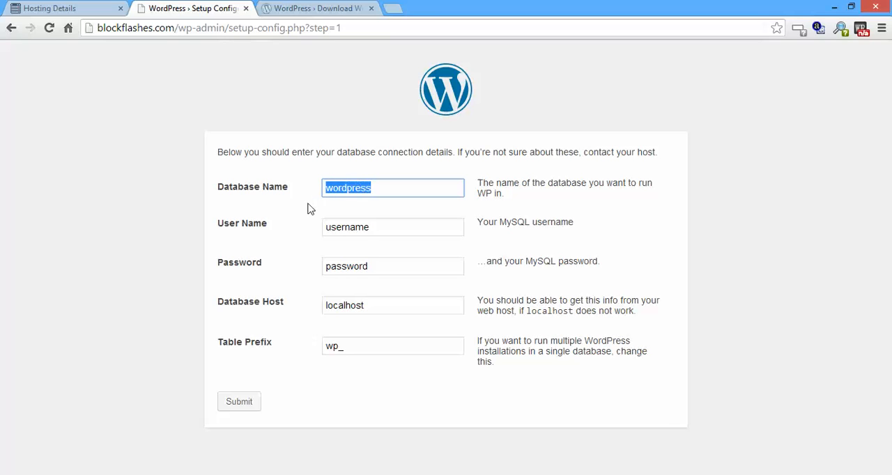
{"action": "key", "text": "ctrl+v"}
{"action": "left_click_drag", "start_coordinate": [370, 227], "coordinate": [323, 227]}
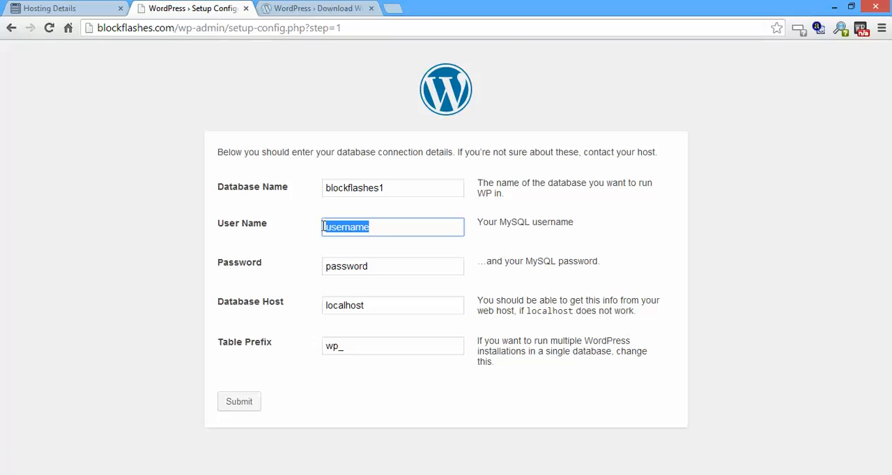
{"action": "key", "text": "ctrl+v"}
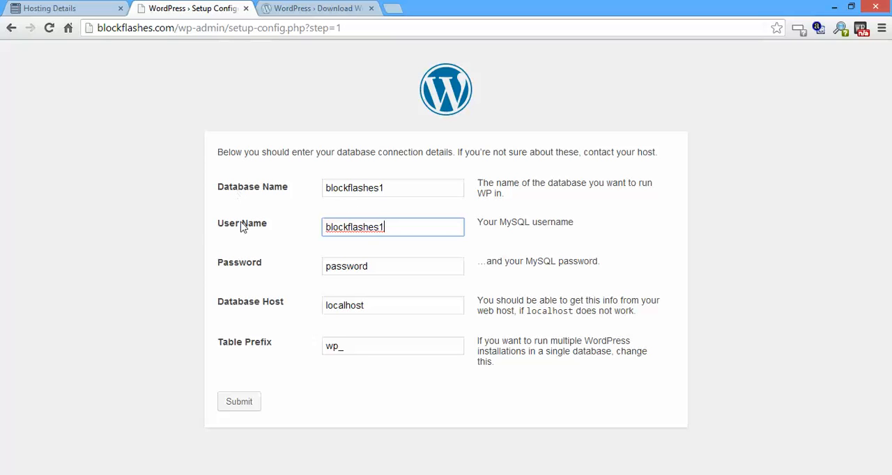
Replace the placeholder in the Password field with the MySQL database password
{"action": "left_click", "coordinate": [354, 266]}
{"action": "left_click_drag", "start_coordinate": [394, 269], "coordinate": [318, 272]}
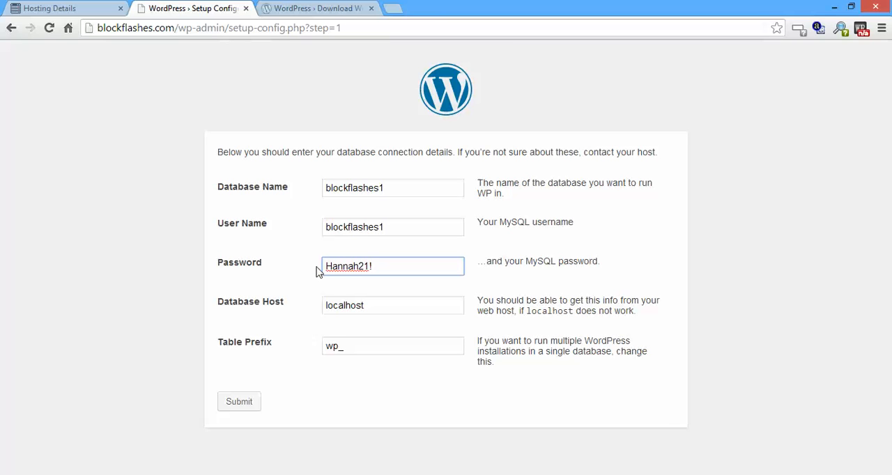
Copy the hostname of blockflashes1 from the hosting database details into the Database Host field and submit the WordPress setup form
{"action": "left_click", "coordinate": [395, 306]}
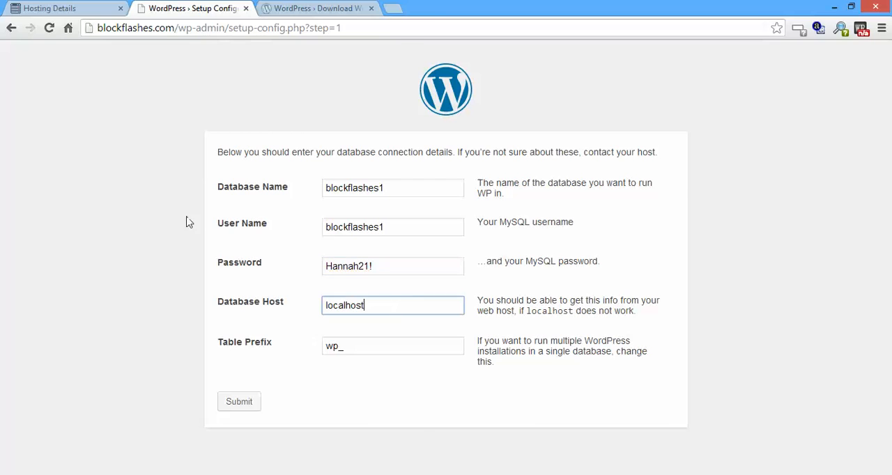
{"action": "left_click", "coordinate": [60, 9]}
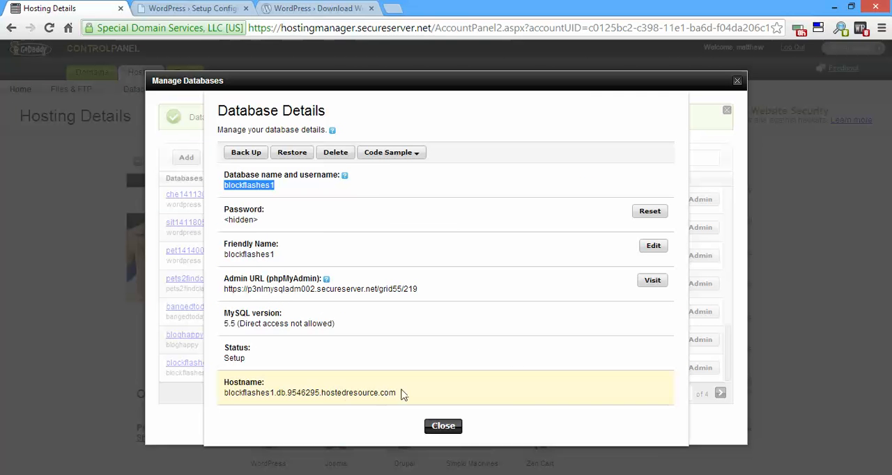
{"action": "left_click_drag", "start_coordinate": [400, 393], "coordinate": [210, 394]}
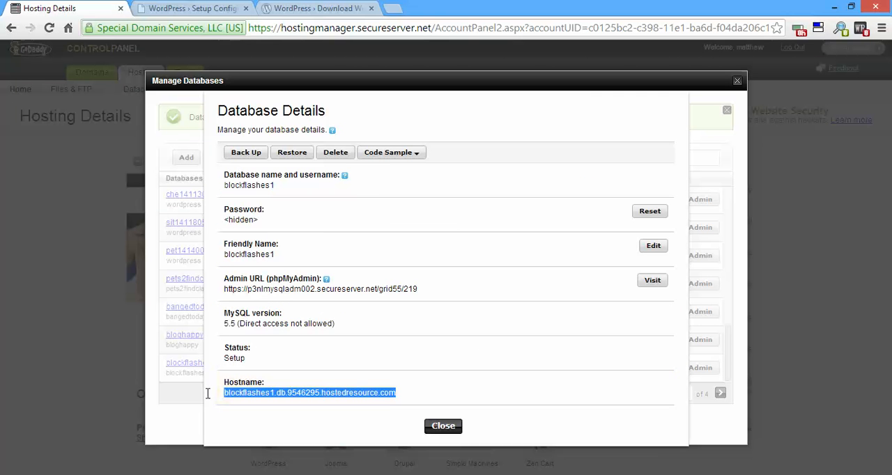
{"action": "right_click", "coordinate": [245, 400]}
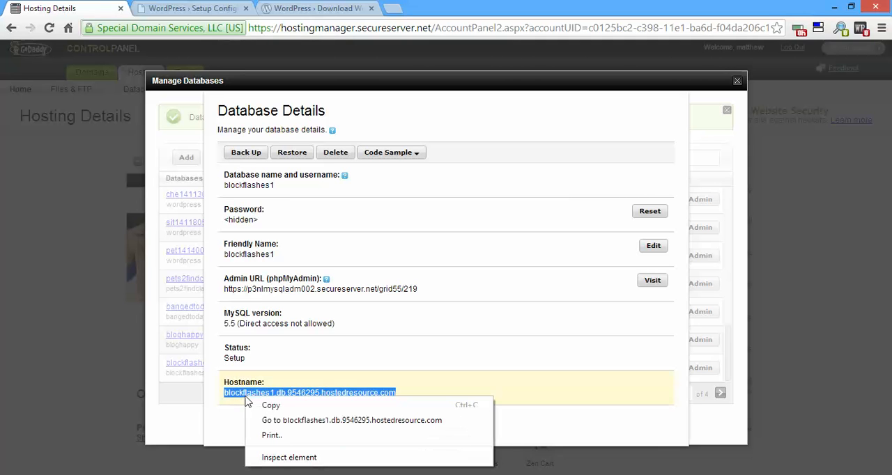
{"action": "left_click", "coordinate": [286, 405]}
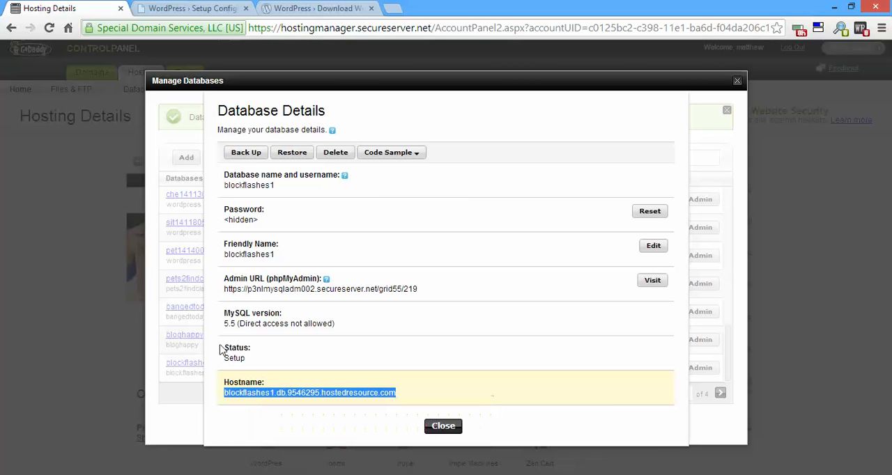
{"action": "left_click", "coordinate": [187, 9]}
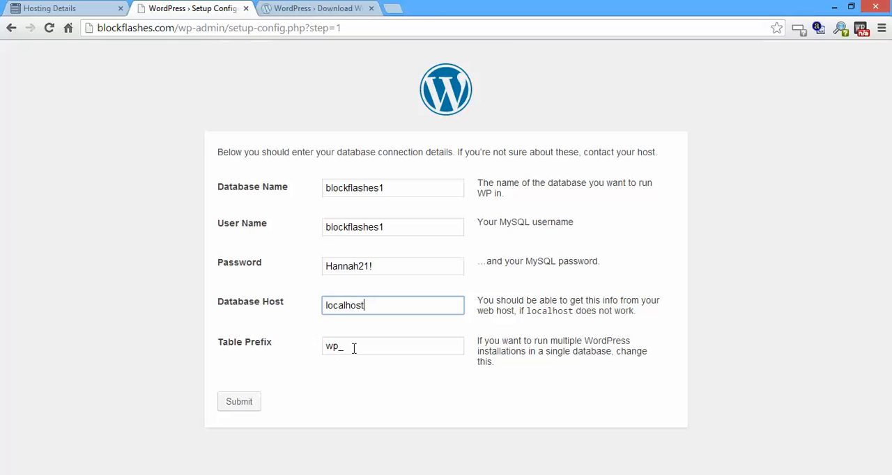
{"action": "left_click_drag", "start_coordinate": [363, 306], "coordinate": [322, 305]}
{"action": "key", "text": "ctrl+v"}
{"action": "left_click", "coordinate": [233, 407]}
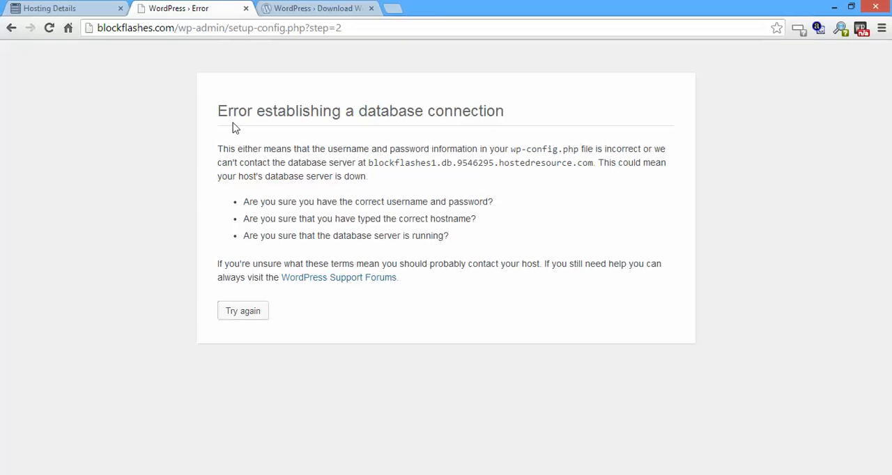
Return to the database connection form, replace the Password field with a different MySQL database password and resubmit the form
{"action": "left_click", "coordinate": [250, 315]}
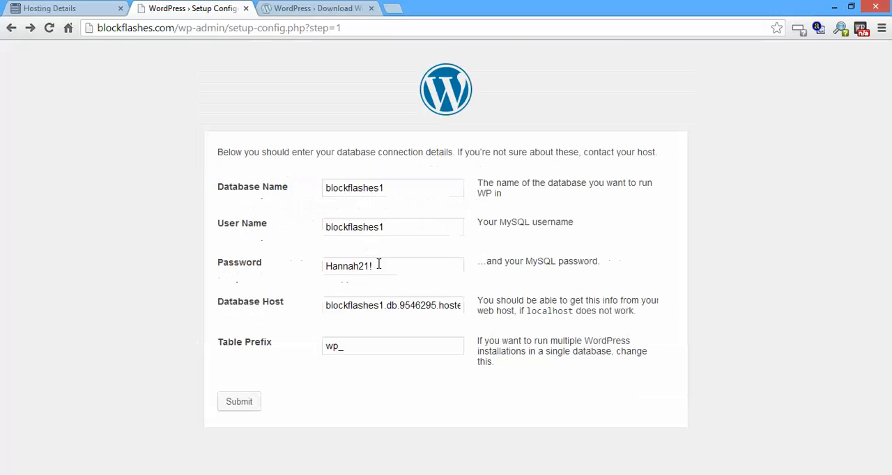
{"action": "left_click_drag", "start_coordinate": [378, 263], "coordinate": [313, 262]}
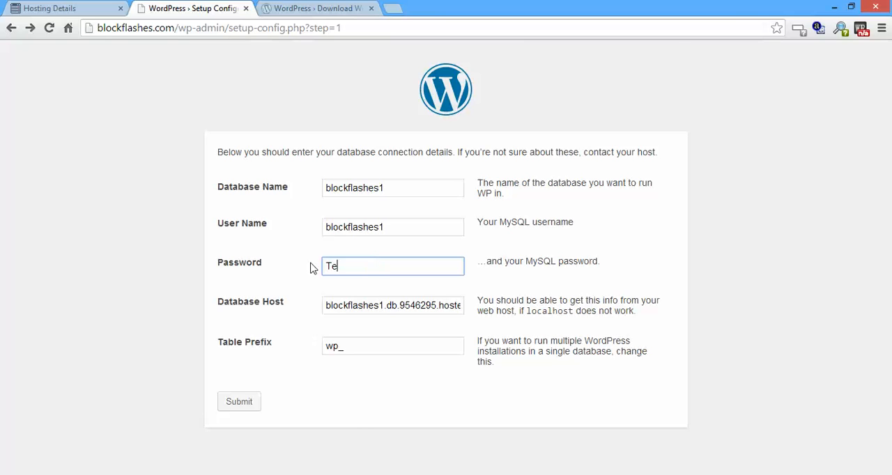
{"action": "left_click", "coordinate": [239, 405]}
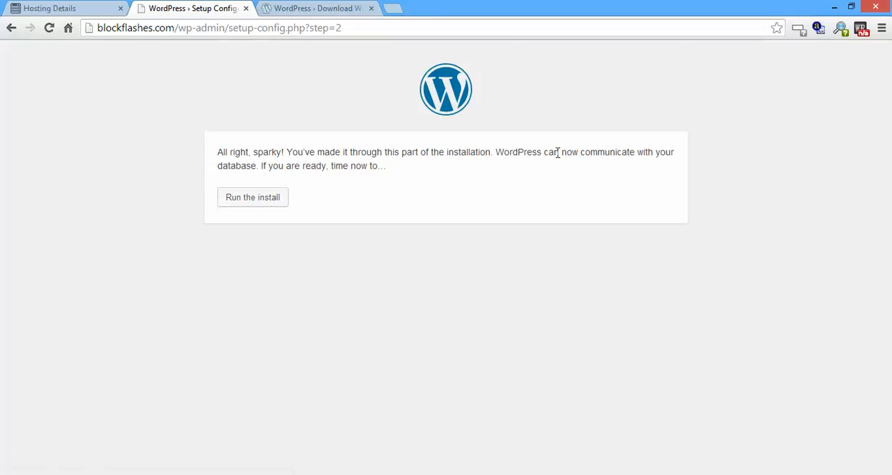
Run the WordPress install and enter Prevent Red Light Traffic Tickets as the Site Title
{"action": "left_click", "coordinate": [253, 201]}
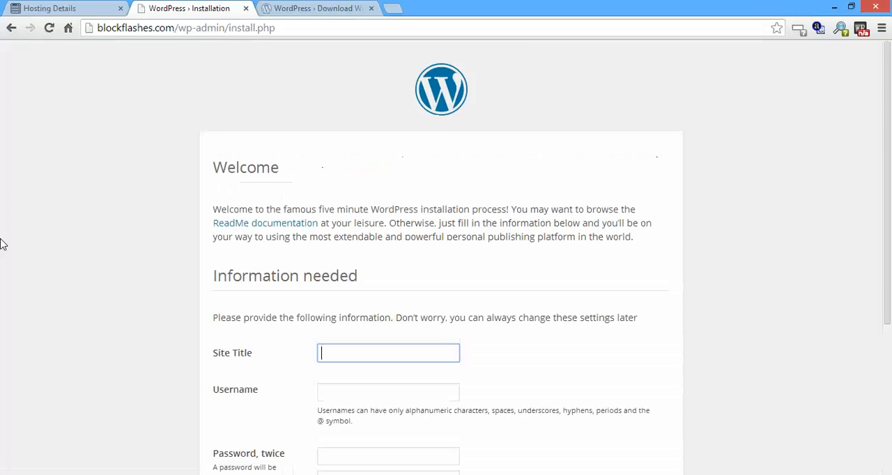
{"action": "scroll", "coordinate": [9, 244], "scroll_direction": "down", "scroll_amount": 3}
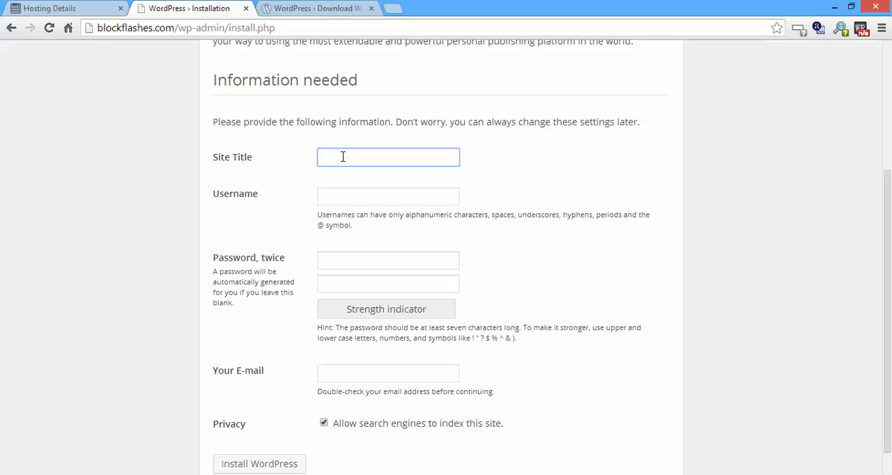
{"action": "type", "text": "Preven"}
{"action": "type", "text": "t Red Lif"}
{"action": "key", "text": "BackSpace"}
{"action": "type", "text": "ght Traffic Tickets"}
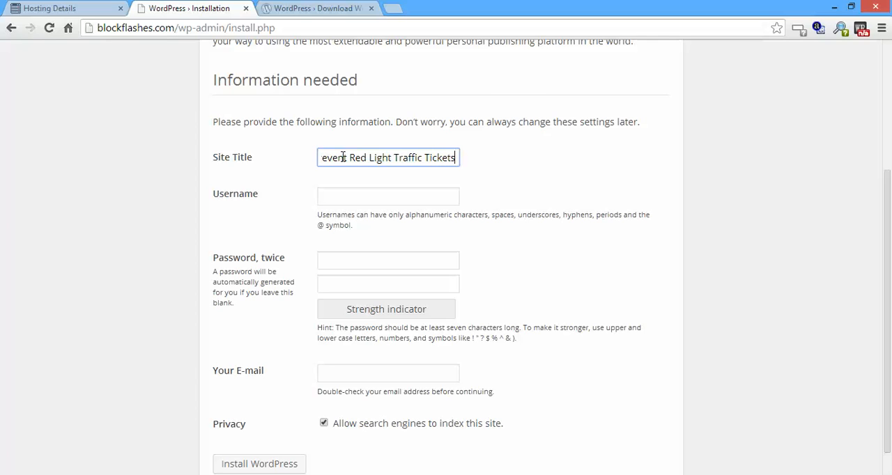
Set the site's Username to admin and enter the account password in both password fields
{"action": "key", "text": "Tab"}
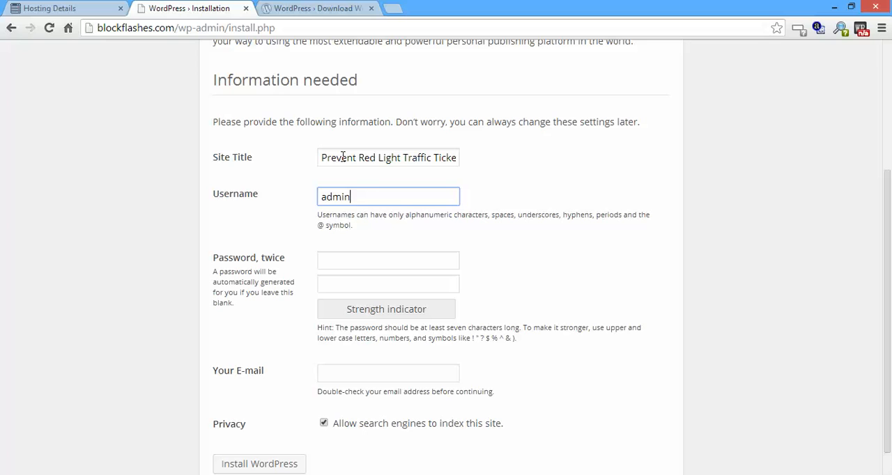
{"action": "key", "text": "Tab"}
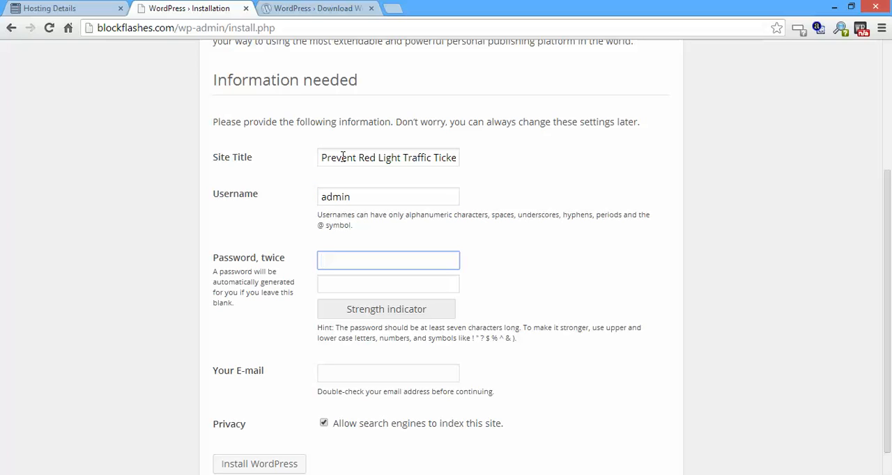
{"action": "type", "text": "a"}
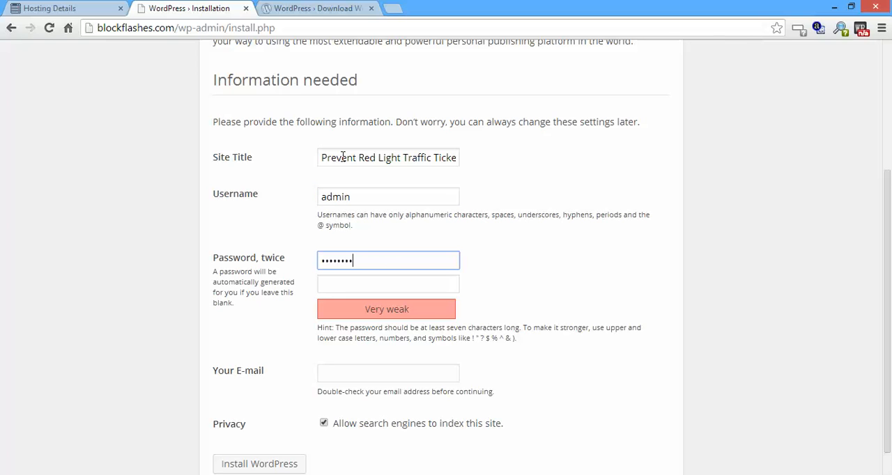
{"action": "key", "text": "Tab"}
{"action": "type", "text": "********"}
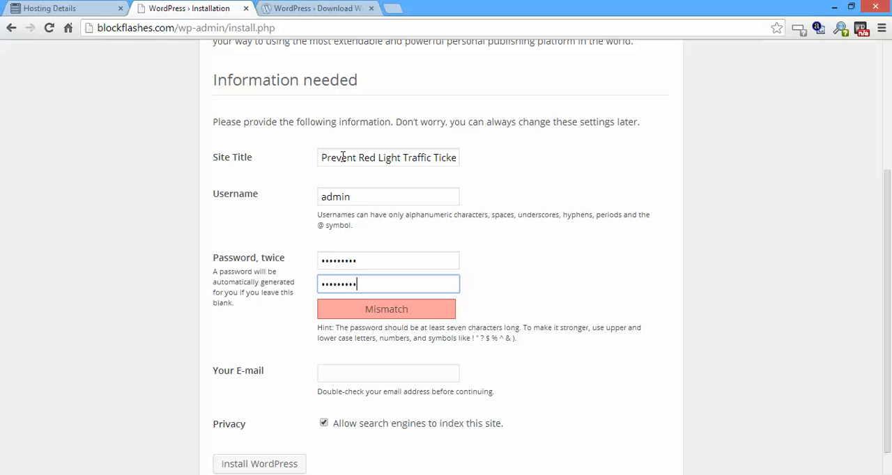
Fill in the administrator's e-mail address from the saved suggestions and install WordPress
{"action": "scroll", "coordinate": [342, 157], "scroll_direction": "down", "scroll_amount": 1}
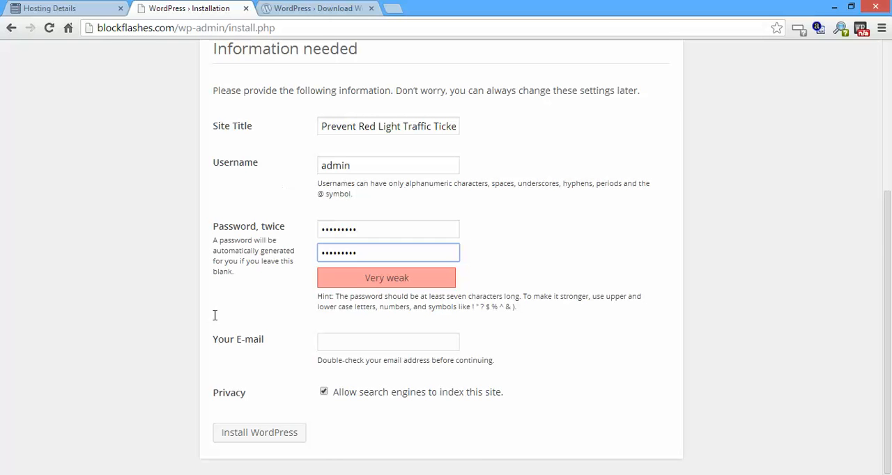
{"action": "left_click", "coordinate": [352, 336]}
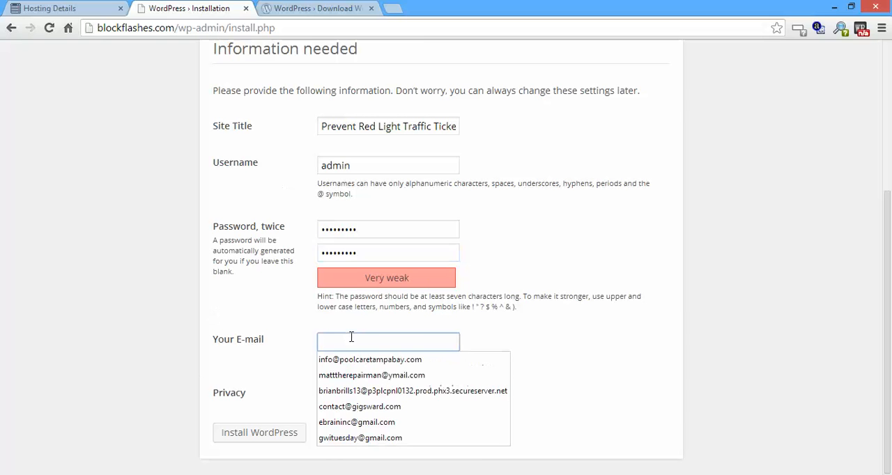
{"action": "left_click", "coordinate": [370, 375]}
{"action": "left_click", "coordinate": [277, 382]}
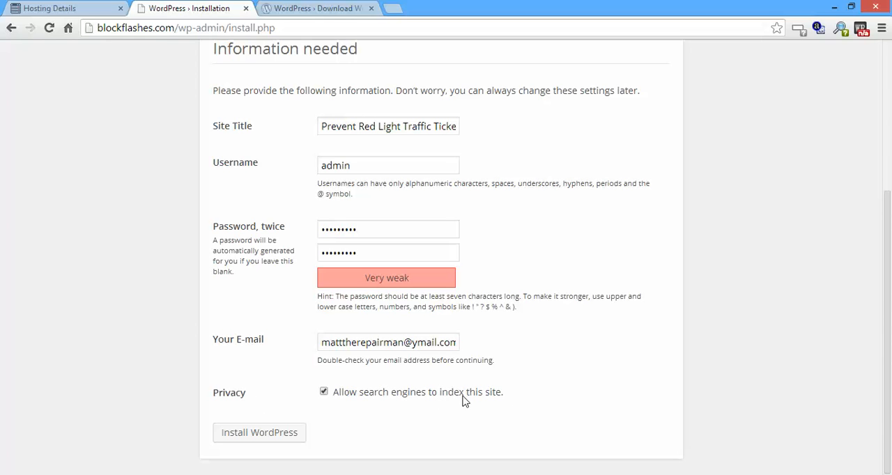
{"action": "left_click", "coordinate": [273, 437]}
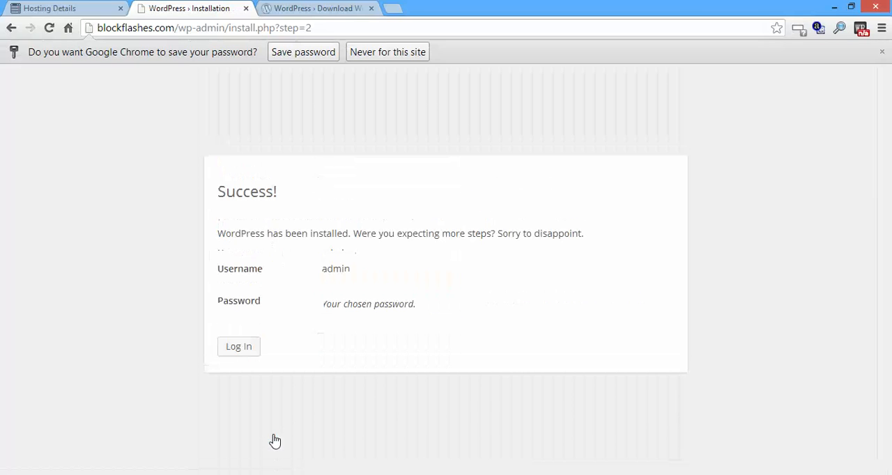
Save the new site's password in the browser and proceed to the WordPress login page
{"action": "left_click", "coordinate": [295, 59]}
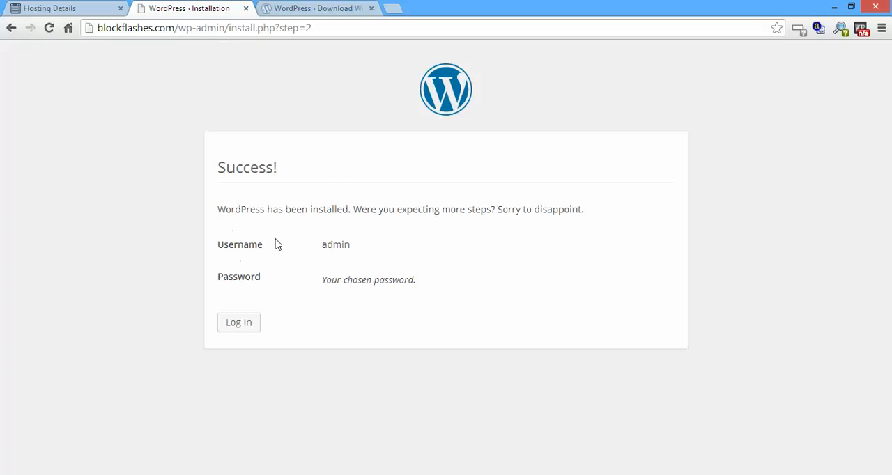
{"action": "left_click_drag", "start_coordinate": [360, 247], "coordinate": [299, 246]}
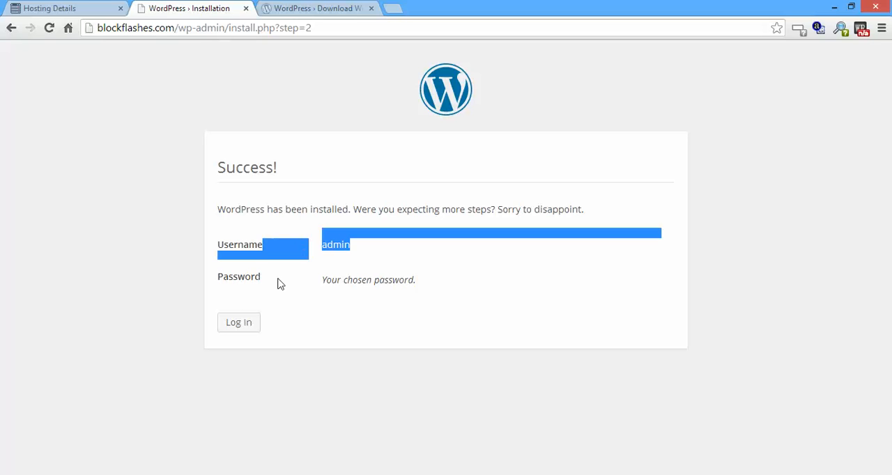
{"action": "left_click_drag", "start_coordinate": [423, 279], "coordinate": [325, 281]}
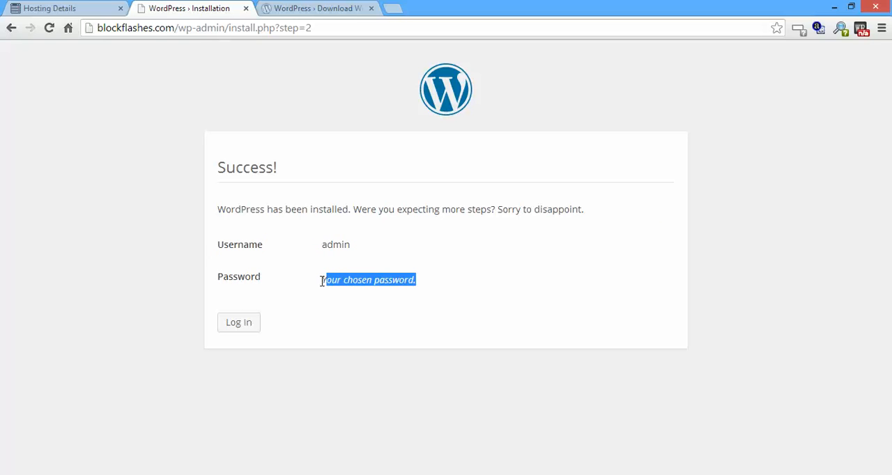
{"action": "left_click", "coordinate": [232, 326]}
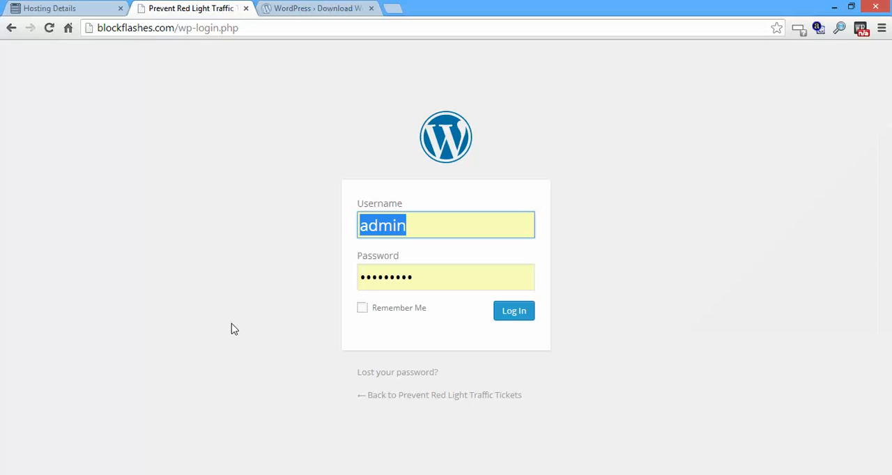
Re-enter the account password for the admin user and log in to the WordPress dashboard
{"action": "left_click_drag", "start_coordinate": [429, 225], "coordinate": [358, 229]}
{"action": "left_click", "coordinate": [416, 229]}
{"action": "left_click", "coordinate": [436, 278]}
{"action": "double_click", "coordinate": [360, 278]}
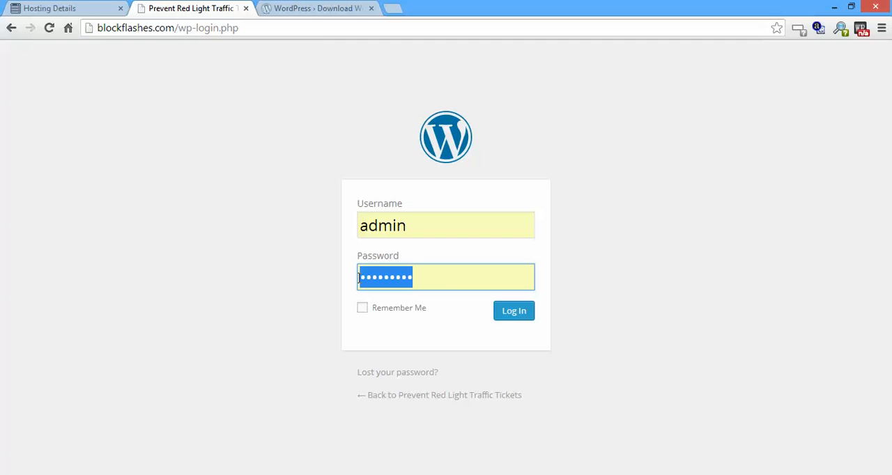
{"action": "type", "text": "*********"}
{"action": "key", "text": "Return"}
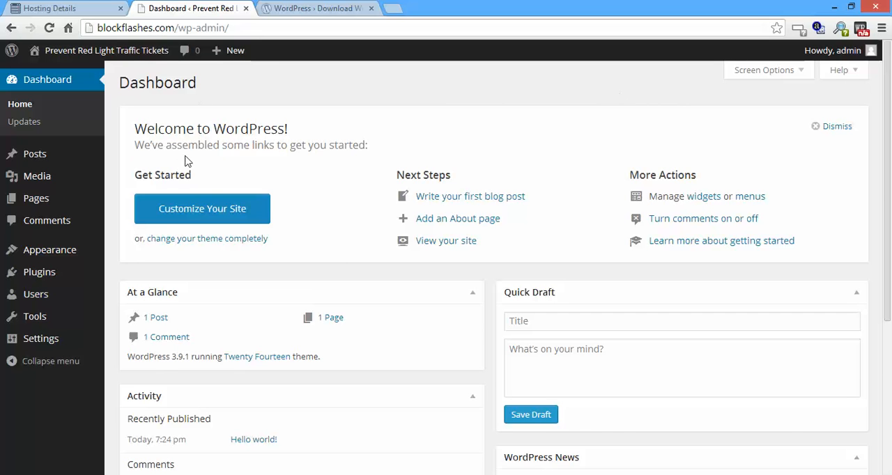
Go to the site's themes, start adding a new one and open the form for uploading a theme in .zip format
{"action": "scroll", "coordinate": [185, 159], "scroll_direction": "down", "scroll_amount": 3}
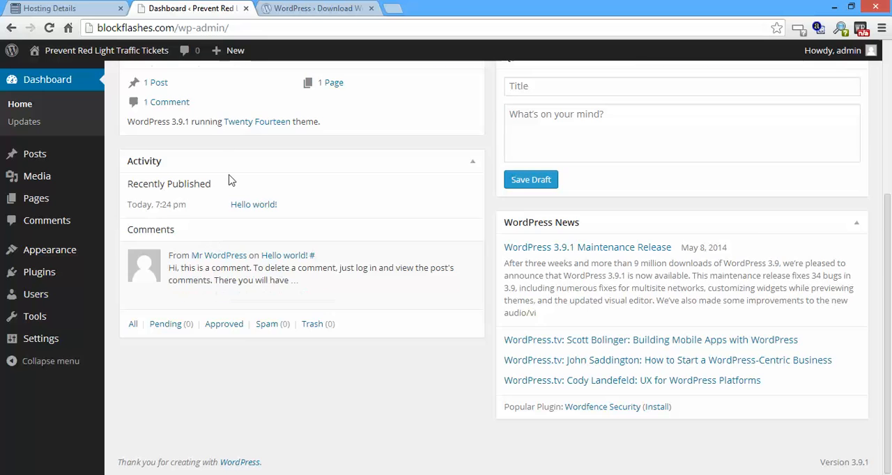
{"action": "scroll", "coordinate": [232, 180], "scroll_direction": "up", "scroll_amount": 3}
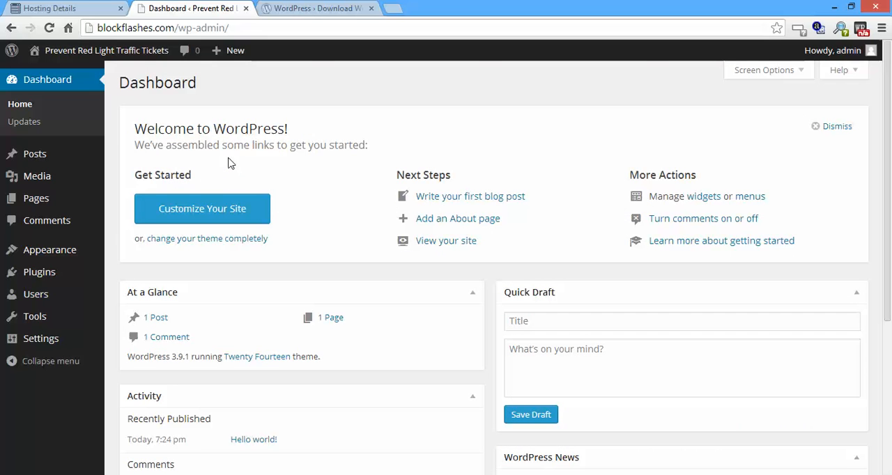
{"action": "mouse_move", "coordinate": [13, 251]}
{"action": "left_click", "coordinate": [71, 252]}
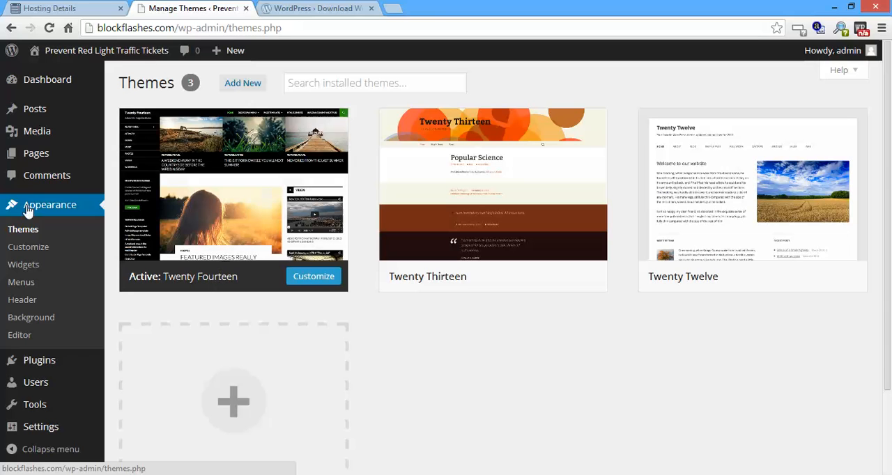
{"action": "left_click", "coordinate": [240, 85]}
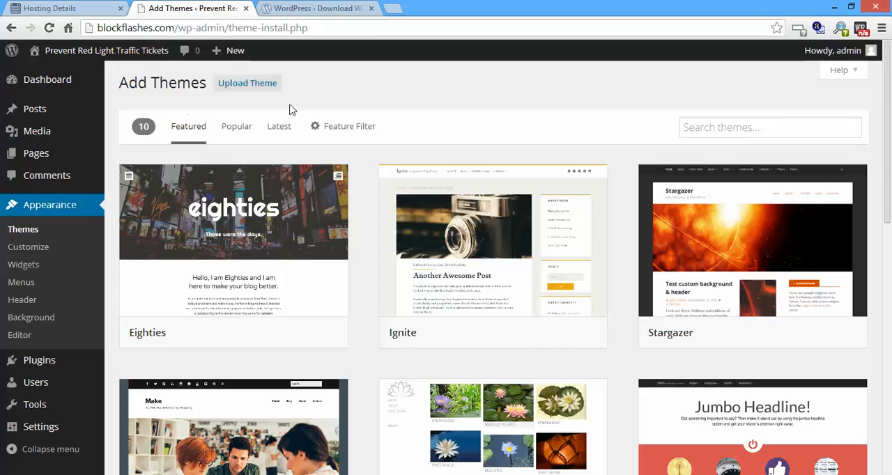
{"action": "left_click", "coordinate": [249, 89]}
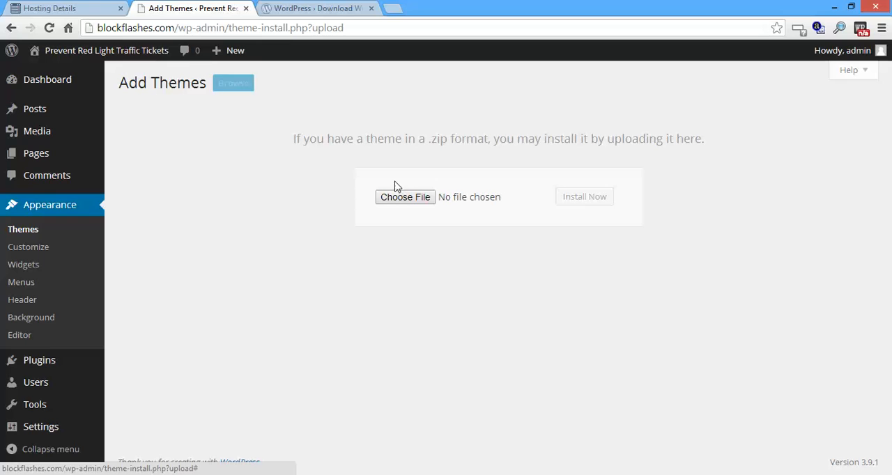
Choose the videoeffectspress (1).zip archive from the Desktop folder as the theme file to upload
{"action": "left_click", "coordinate": [404, 198]}
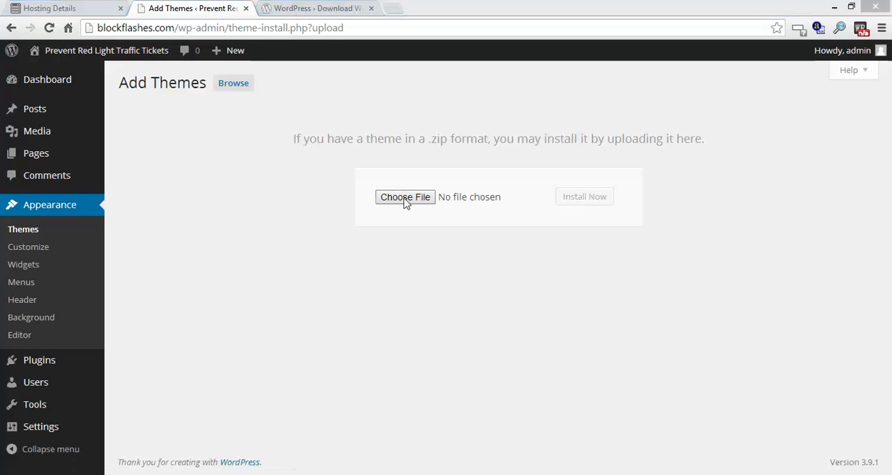
{"action": "left_click", "coordinate": [403, 198]}
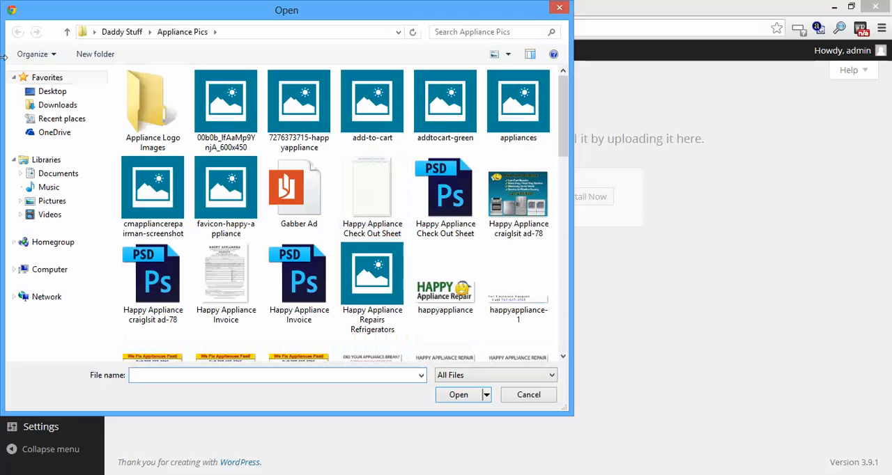
{"action": "left_click", "coordinate": [52, 92]}
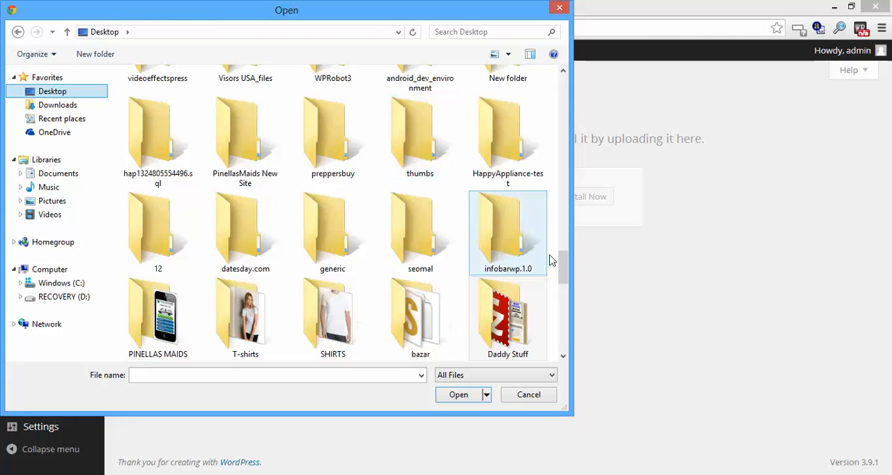
{"action": "mouse_move", "coordinate": [564, 269]}
{"action": "left_mouse_down"}
{"action": "mouse_move", "coordinate": [552, 216]}
{"action": "mouse_move", "coordinate": [558, 287]}
{"action": "mouse_move", "coordinate": [555, 250]}
{"action": "left_mouse_up"}
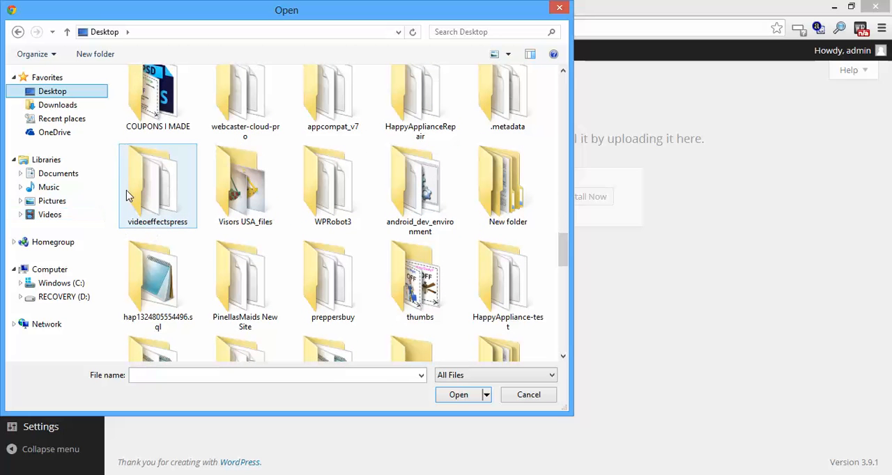
{"action": "left_click_drag", "start_coordinate": [568, 249], "coordinate": [564, 132]}
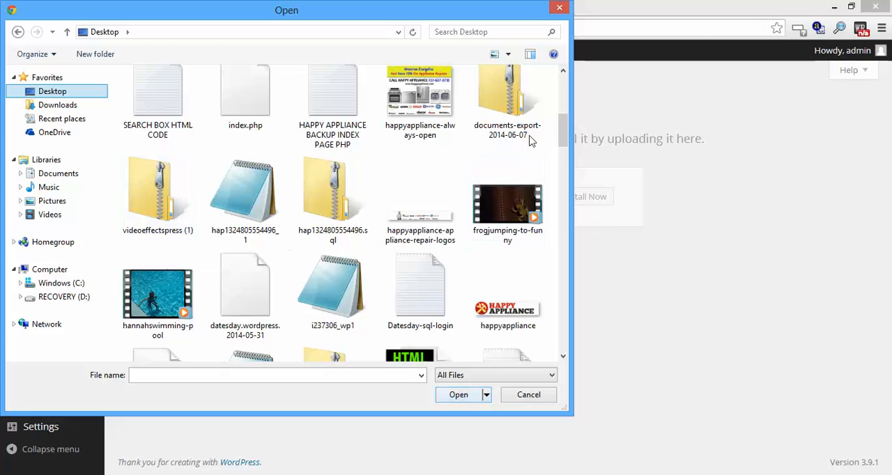
{"action": "mouse_move", "coordinate": [564, 130]}
{"action": "left_mouse_down"}
{"action": "mouse_move", "coordinate": [566, 173]}
{"action": "mouse_move", "coordinate": [565, 122]}
{"action": "left_mouse_up"}
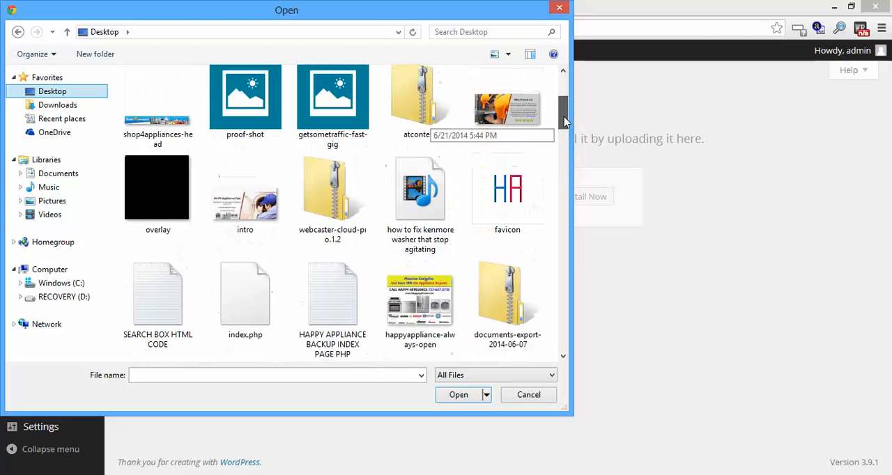
{"action": "scroll", "coordinate": [565, 122], "scroll_direction": "down", "scroll_amount": 1}
{"action": "left_click", "coordinate": [158, 348]}
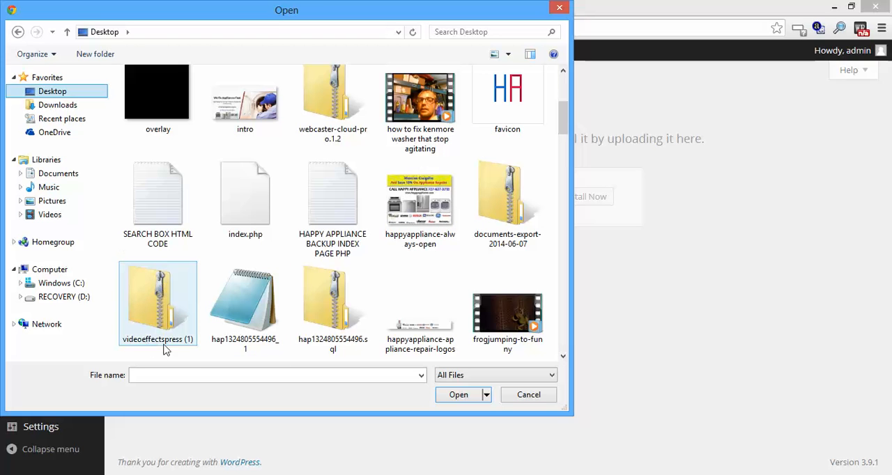
{"action": "left_click", "coordinate": [154, 301]}
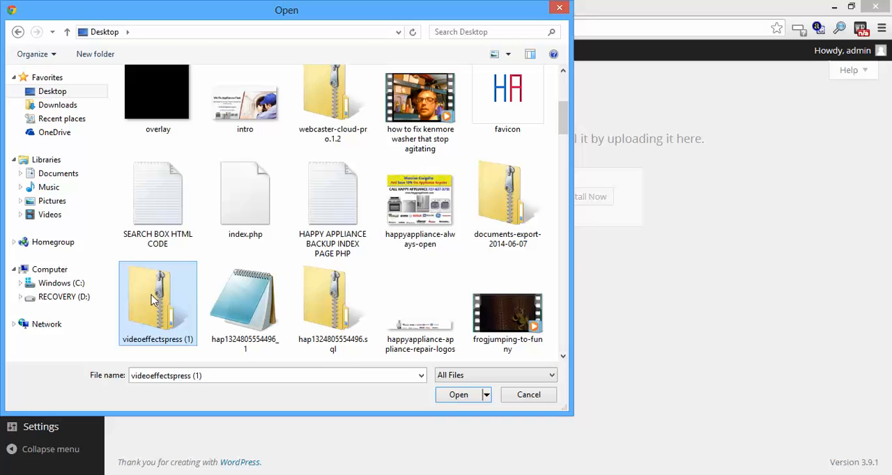
{"action": "left_click", "coordinate": [457, 395]}
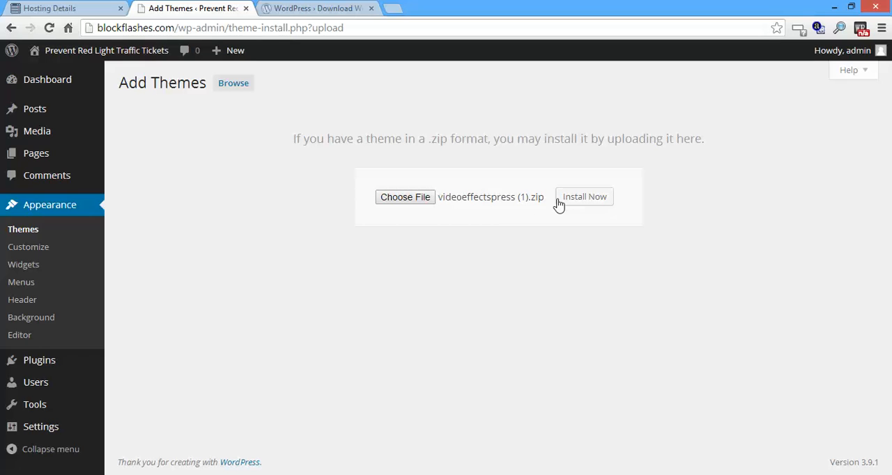
Install the chosen theme archive, activate the Video Effects Press theme and look over the installed themes
{"action": "left_click", "coordinate": [585, 206]}
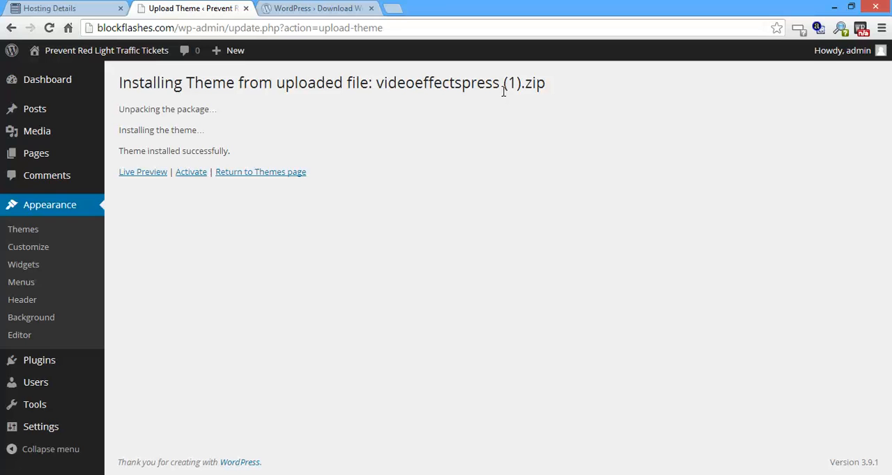
{"action": "left_click", "coordinate": [189, 174]}
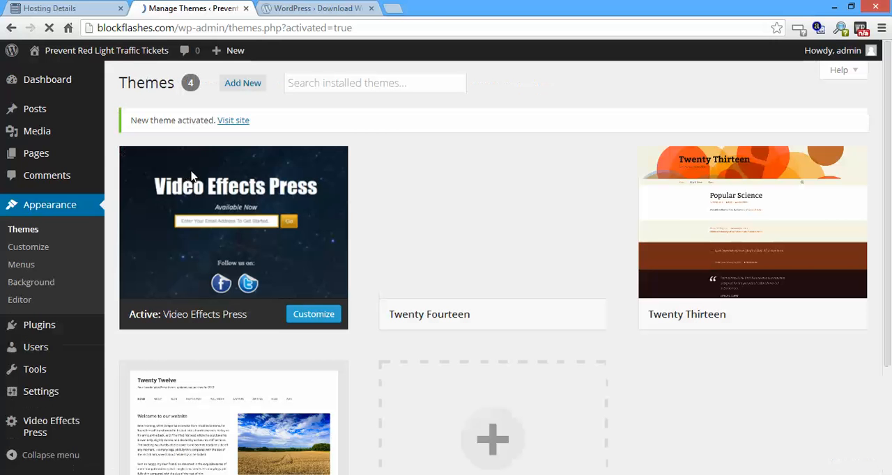
{"action": "scroll", "coordinate": [235, 175], "scroll_direction": "down", "scroll_amount": 2}
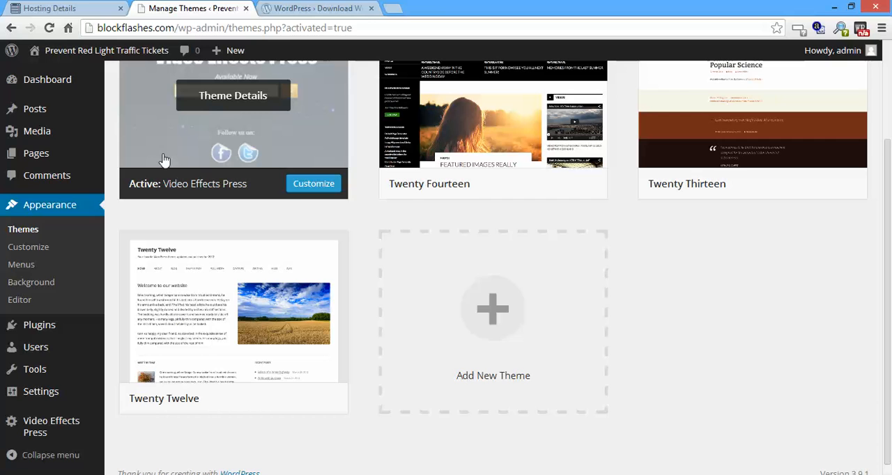
{"action": "scroll", "coordinate": [165, 164], "scroll_direction": "down", "scroll_amount": 1}
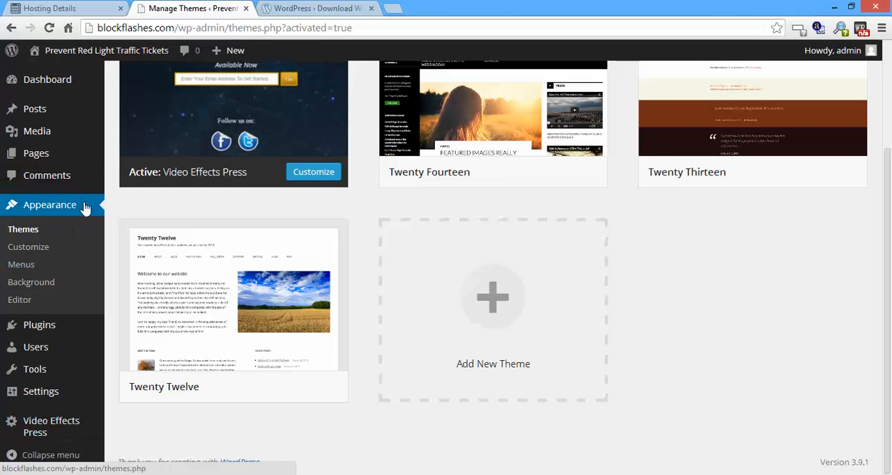
{"action": "scroll", "coordinate": [83, 204], "scroll_direction": "up", "scroll_amount": 2}
Add a new page to the site and title it Test
{"action": "mouse_move", "coordinate": [38, 165]}
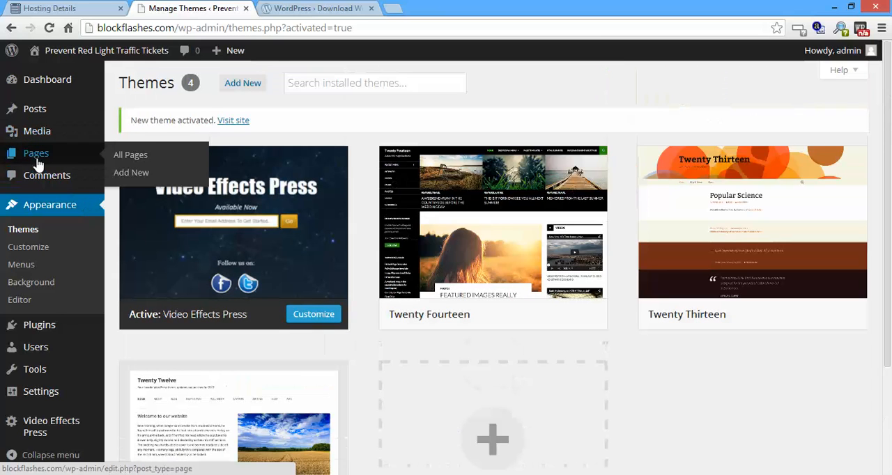
{"action": "left_click", "coordinate": [113, 177]}
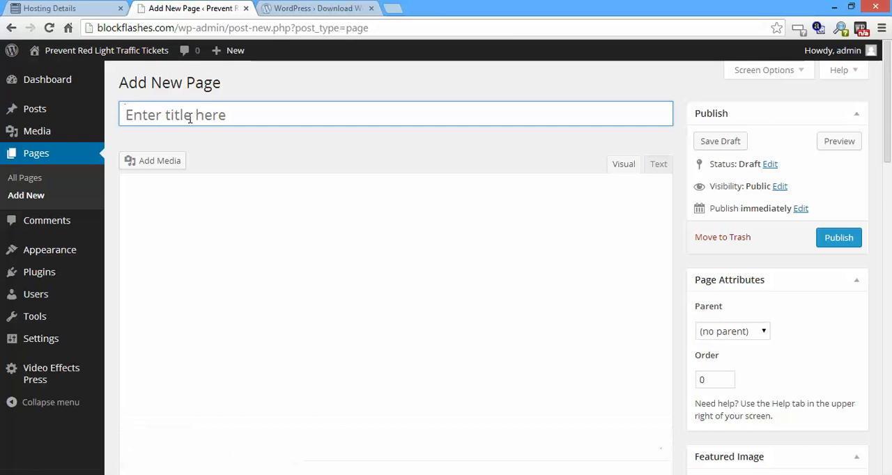
{"action": "type", "text": "Test"}
{"action": "key", "text": "Tab"}
Expand the Background Options in the page's Responsive Template Options and enable the HTML5 background video
{"action": "scroll", "coordinate": [318, 249], "scroll_direction": "down", "scroll_amount": 3}
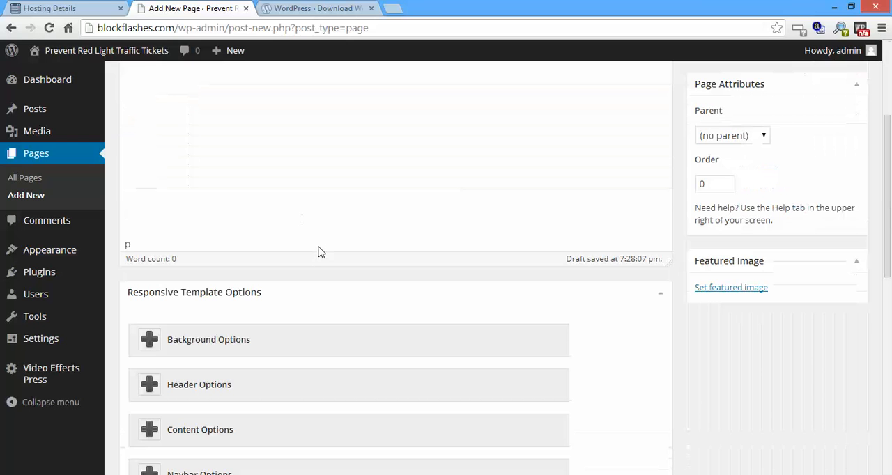
{"action": "scroll", "coordinate": [318, 250], "scroll_direction": "down", "scroll_amount": 1}
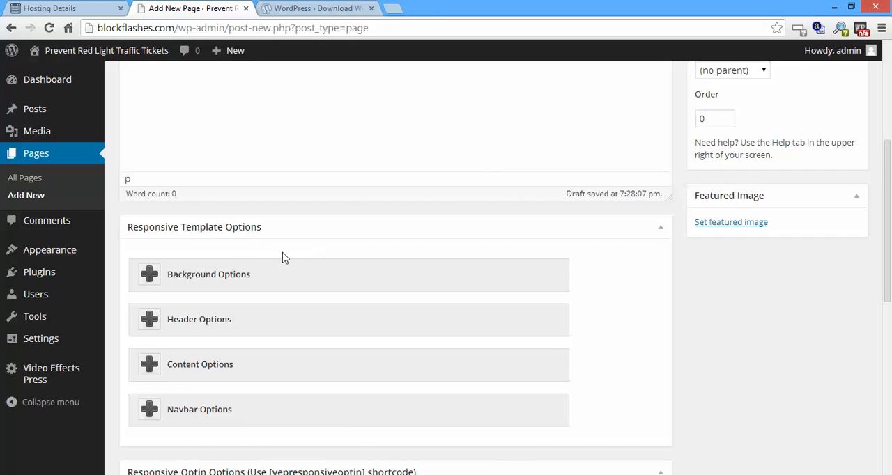
{"action": "scroll", "coordinate": [283, 257], "scroll_direction": "down", "scroll_amount": 1}
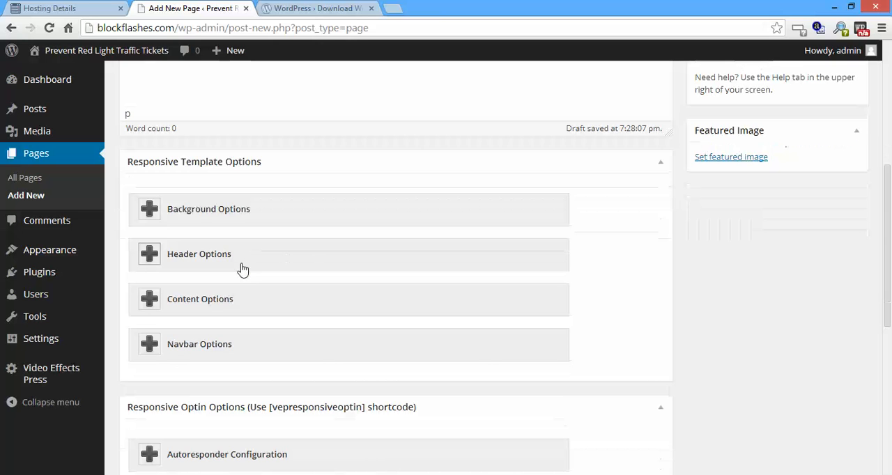
{"action": "left_click", "coordinate": [148, 213]}
{"action": "scroll", "coordinate": [152, 271], "scroll_direction": "down", "scroll_amount": 1}
{"action": "scroll", "coordinate": [152, 272], "scroll_direction": "down", "scroll_amount": 2}
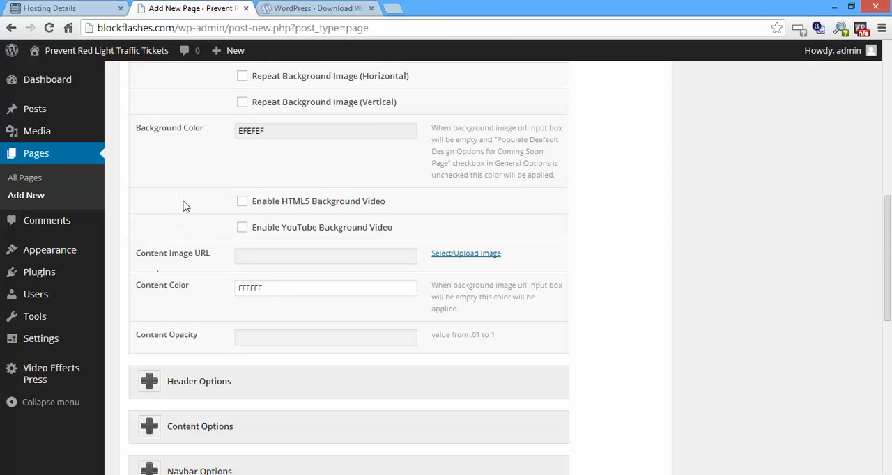
{"action": "left_click", "coordinate": [242, 202]}
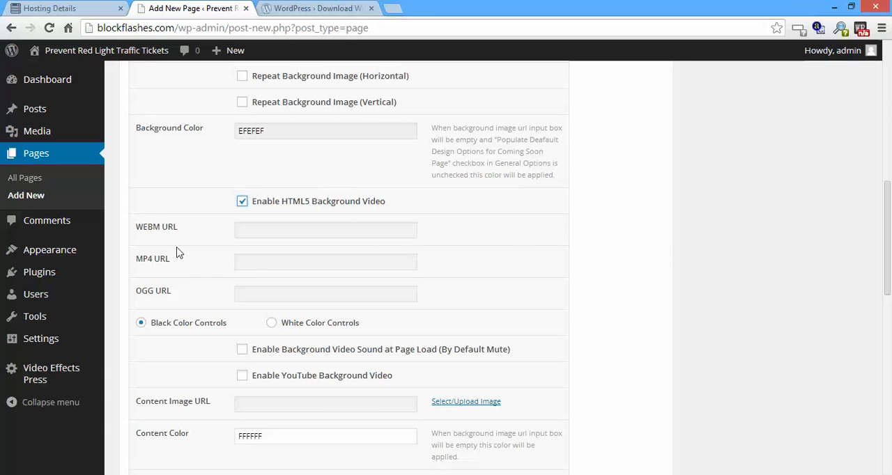
{"action": "left_click", "coordinate": [269, 261]}
{"action": "left_click", "coordinate": [269, 260]}
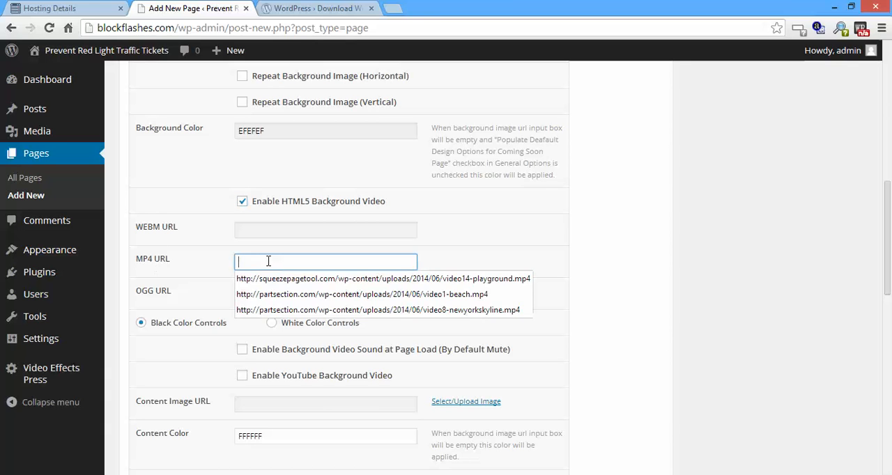
{"action": "left_click", "coordinate": [382, 299]}
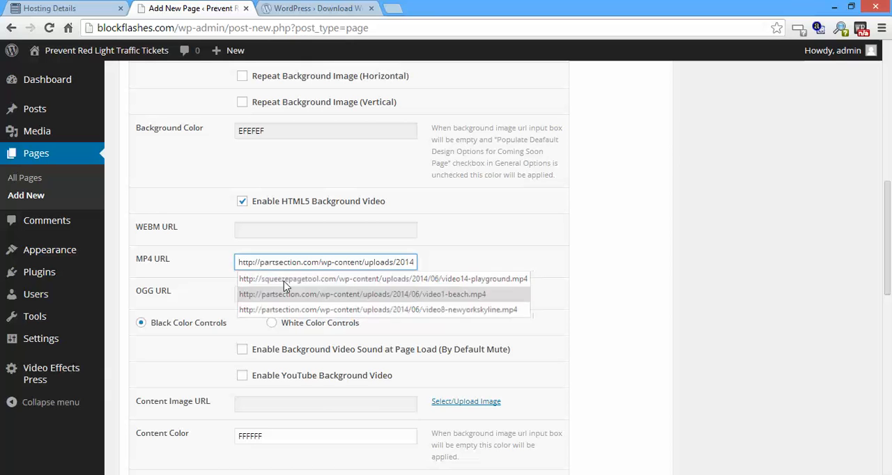
Look over the remaining template and optin options, and publish the Test page
{"action": "scroll", "coordinate": [206, 270], "scroll_direction": "up", "scroll_amount": 2}
{"action": "scroll", "coordinate": [206, 271], "scroll_direction": "up", "scroll_amount": 4}
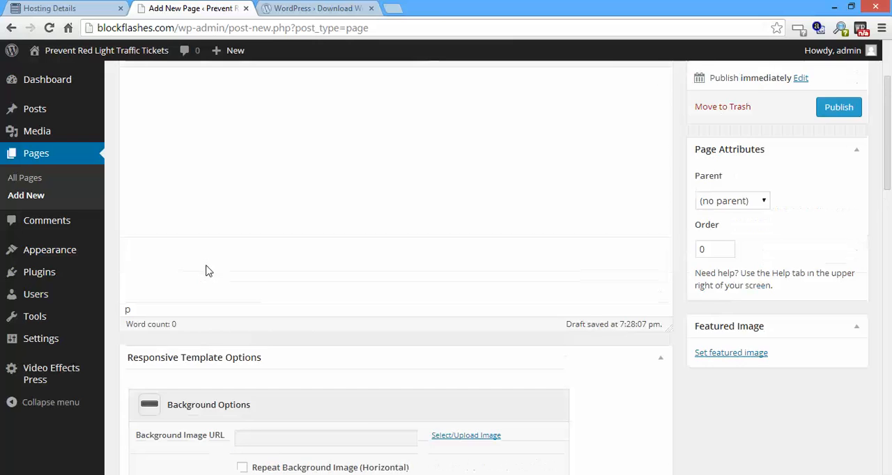
{"action": "scroll", "coordinate": [206, 271], "scroll_direction": "down", "scroll_amount": 5}
{"action": "scroll", "coordinate": [206, 270], "scroll_direction": "down", "scroll_amount": 2}
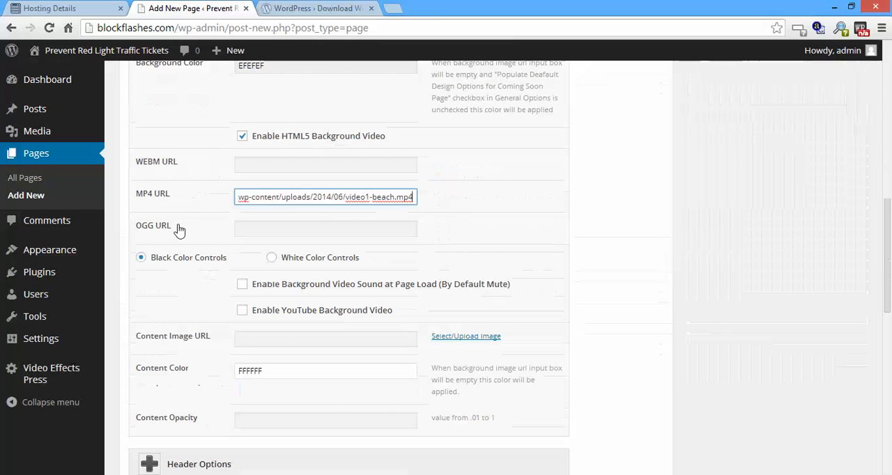
{"action": "scroll", "coordinate": [203, 237], "scroll_direction": "down", "scroll_amount": 2}
{"action": "scroll", "coordinate": [202, 237], "scroll_direction": "down", "scroll_amount": 7}
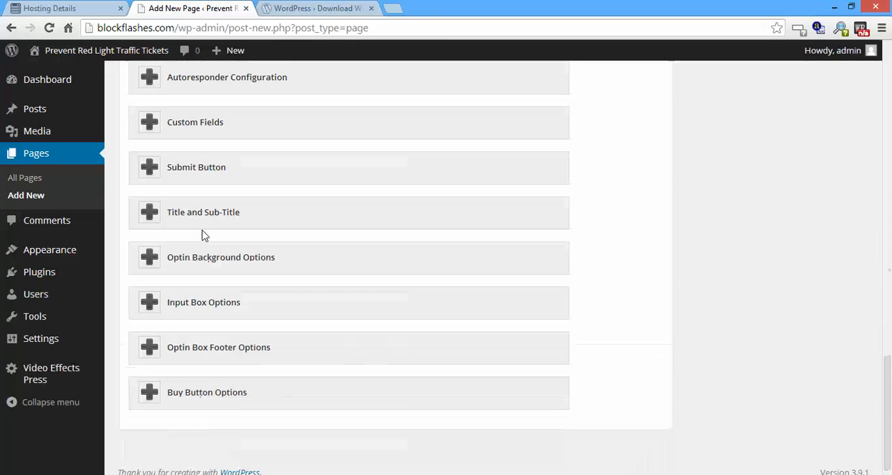
{"action": "scroll", "coordinate": [864, 342], "scroll_direction": "up", "scroll_amount": 6}
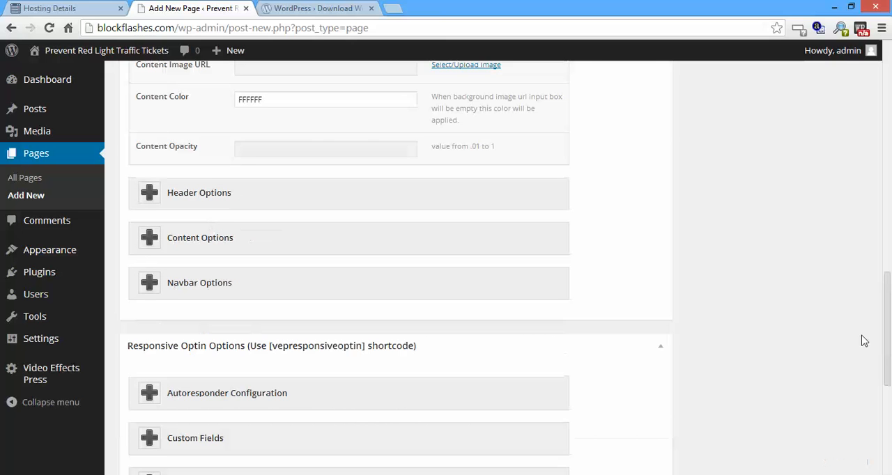
{"action": "scroll", "coordinate": [862, 341], "scroll_direction": "up", "scroll_amount": 10}
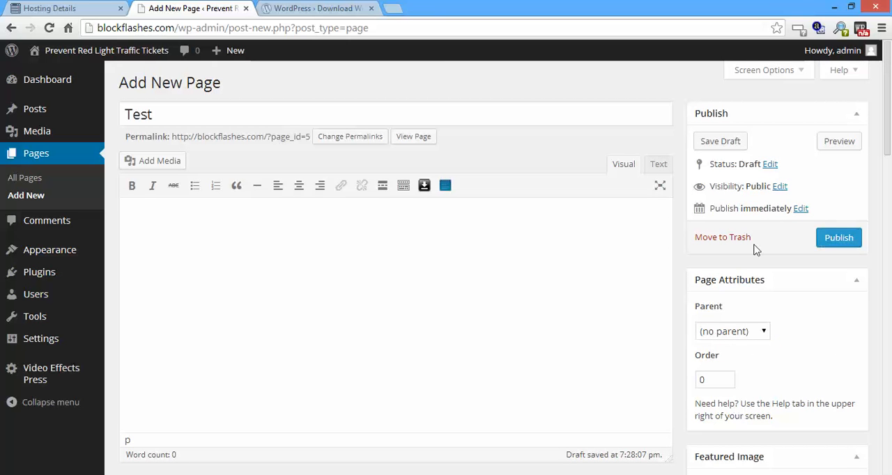
{"action": "left_click", "coordinate": [846, 238]}
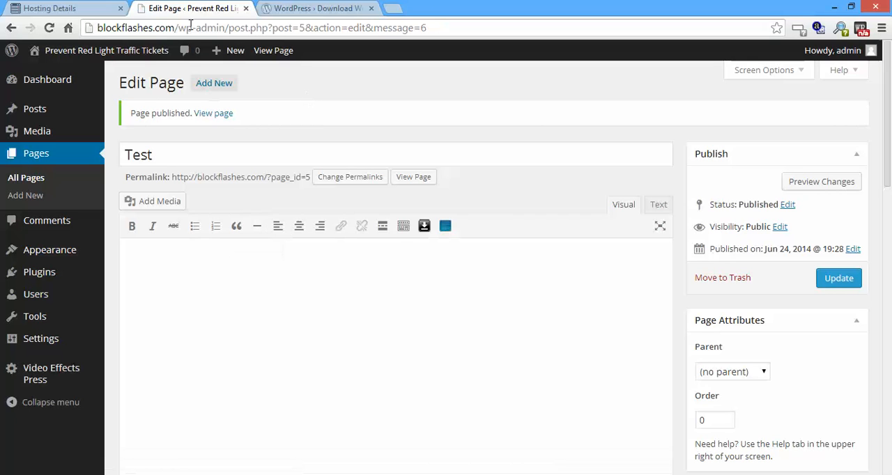
Open the published Test page in a new browser tab, view it and select its web address
{"action": "right_click", "coordinate": [414, 180]}
{"action": "left_click", "coordinate": [432, 189]}
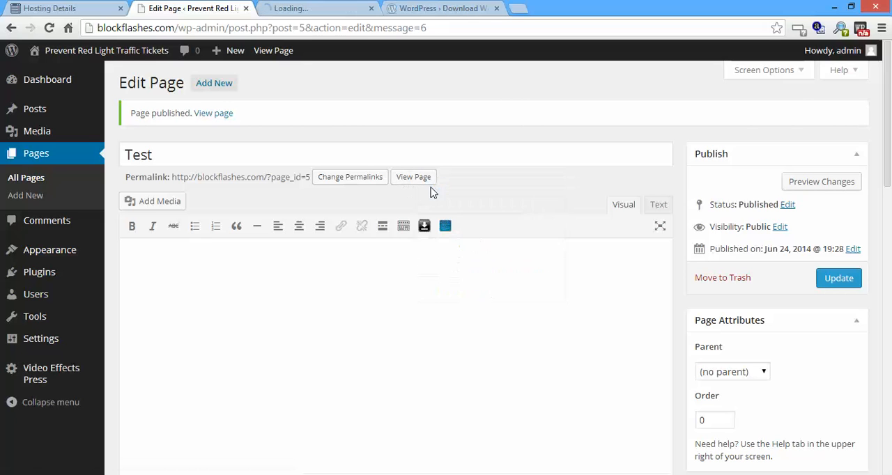
{"action": "left_click", "coordinate": [290, 8]}
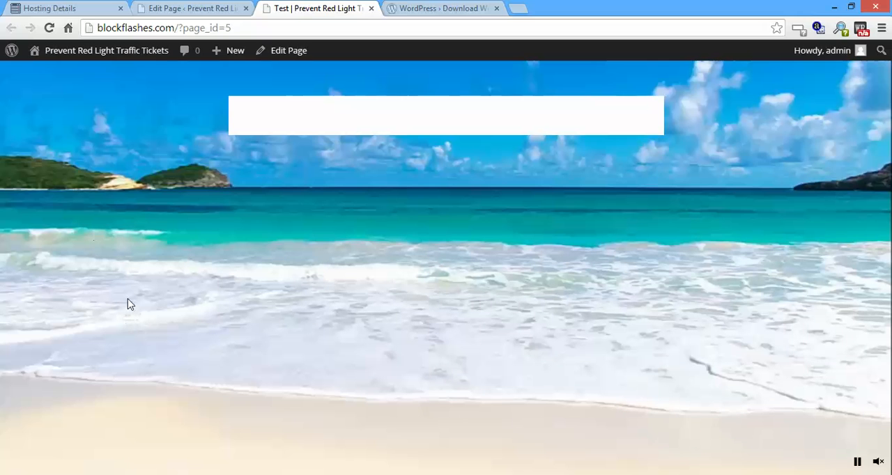
{"action": "left_click", "coordinate": [245, 28]}
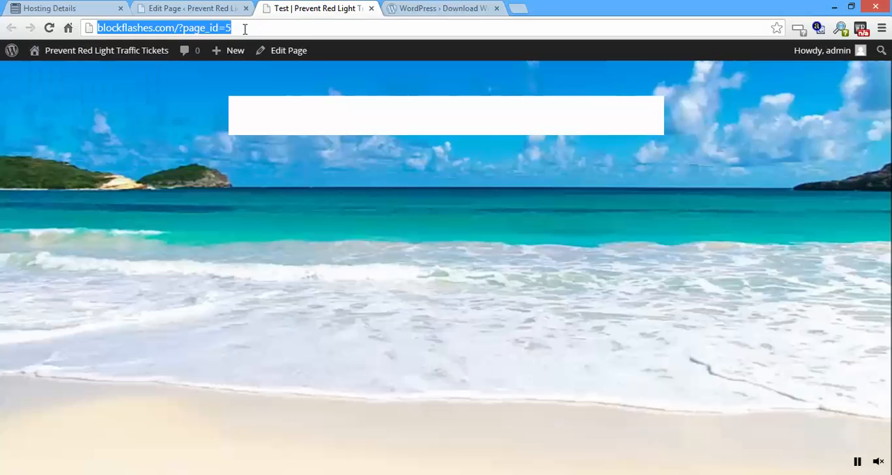